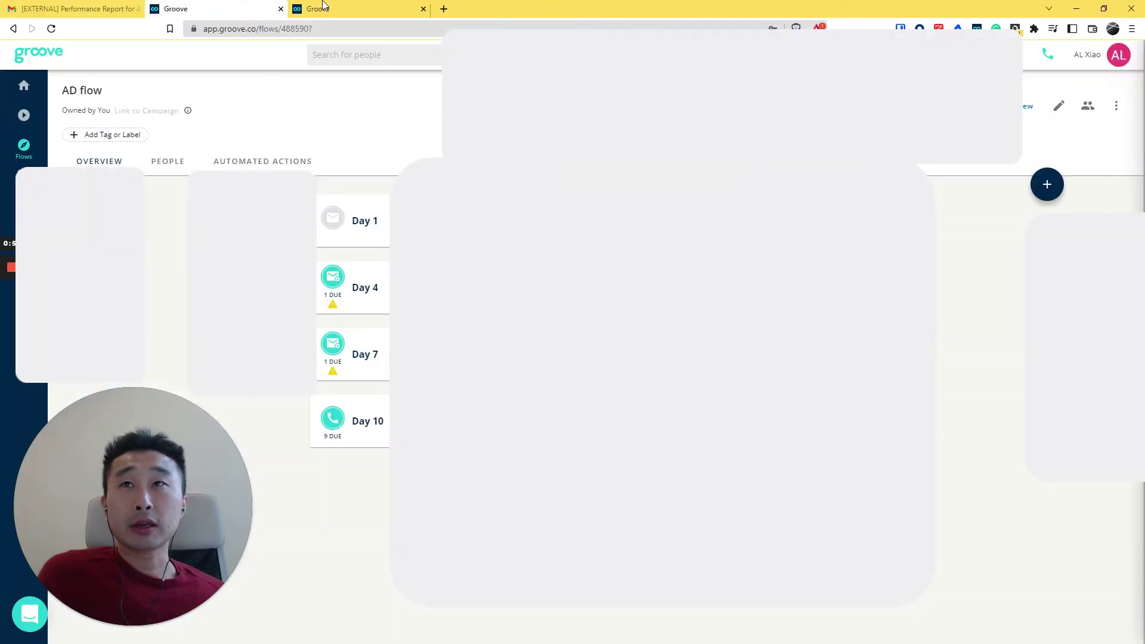
# Switch from the AD flow to the Groove page with the syndication call list, and open the template library
pyautogui.click(323, 5)
pyautogui.click(64, 9)
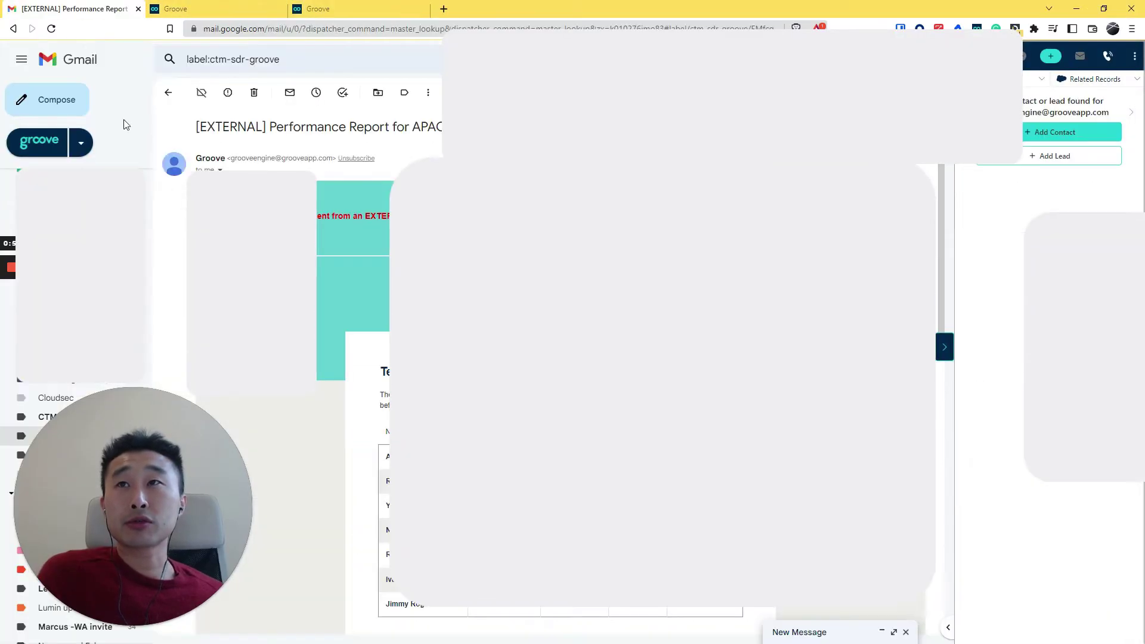
pyautogui.click(323, 7)
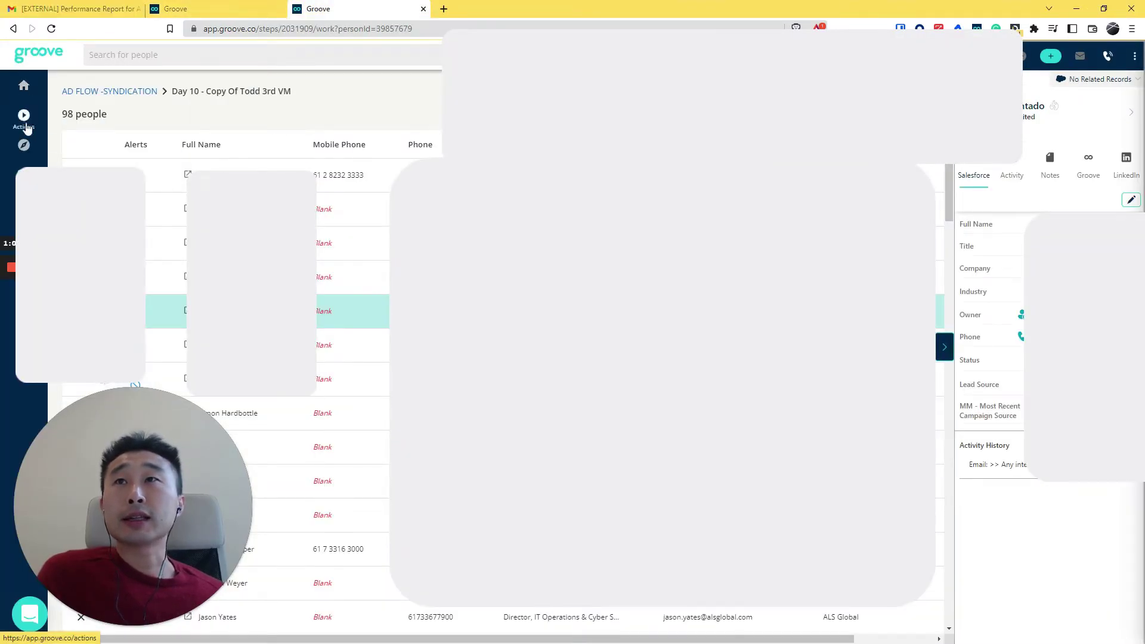
pyautogui.click(24, 179)
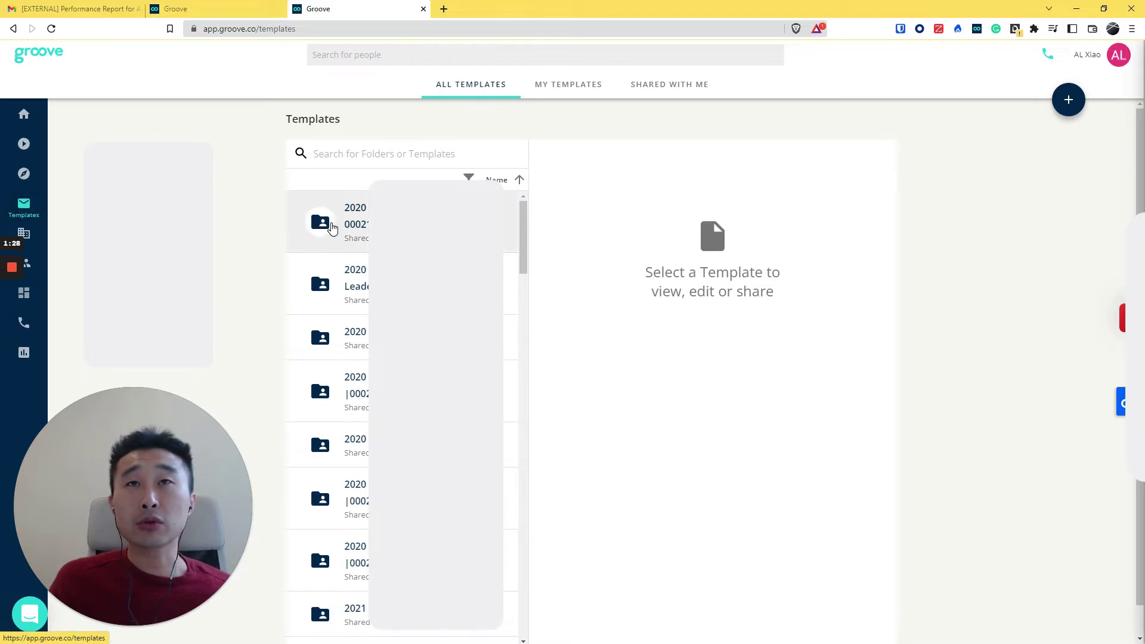
# Find the AL Partner intro folder and open its T.ad partner email template
pyautogui.scroll(-10, 334, 417)
pyautogui.scroll(-10, 318, 282)
pyautogui.scroll(2, 317, 282)
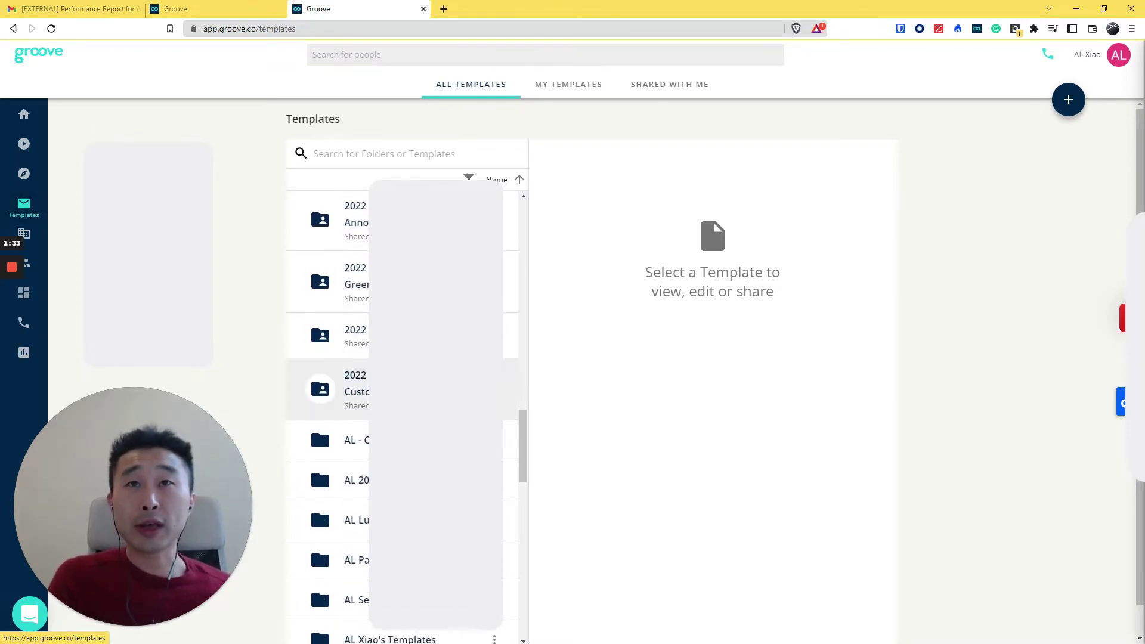
pyautogui.scroll(-2, 322, 358)
pyautogui.click(334, 440)
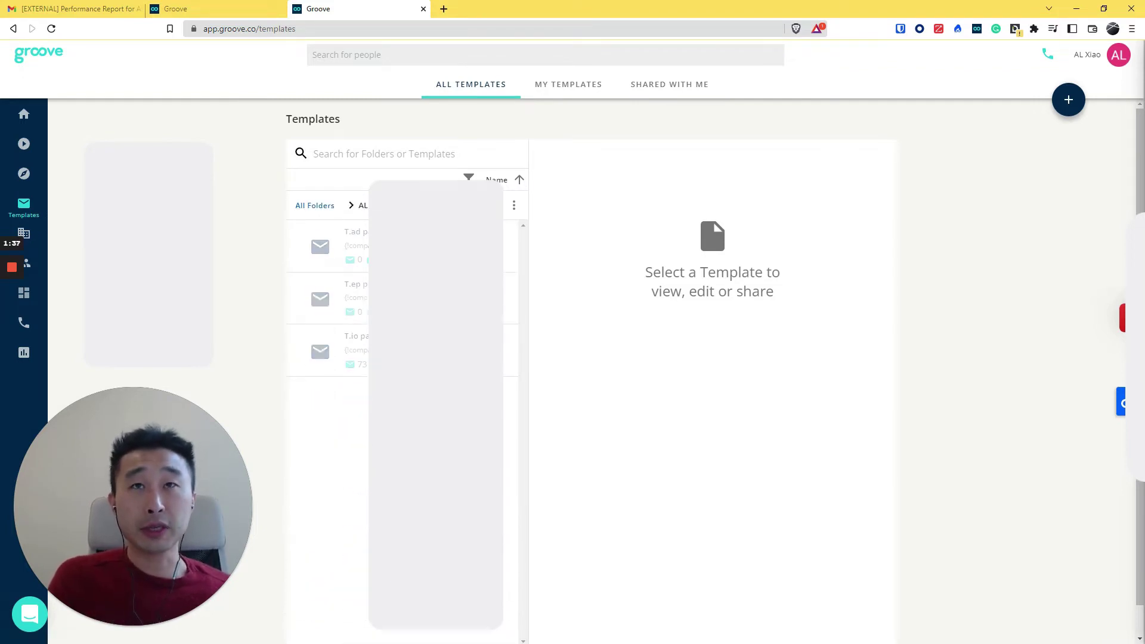
pyautogui.click(411, 247)
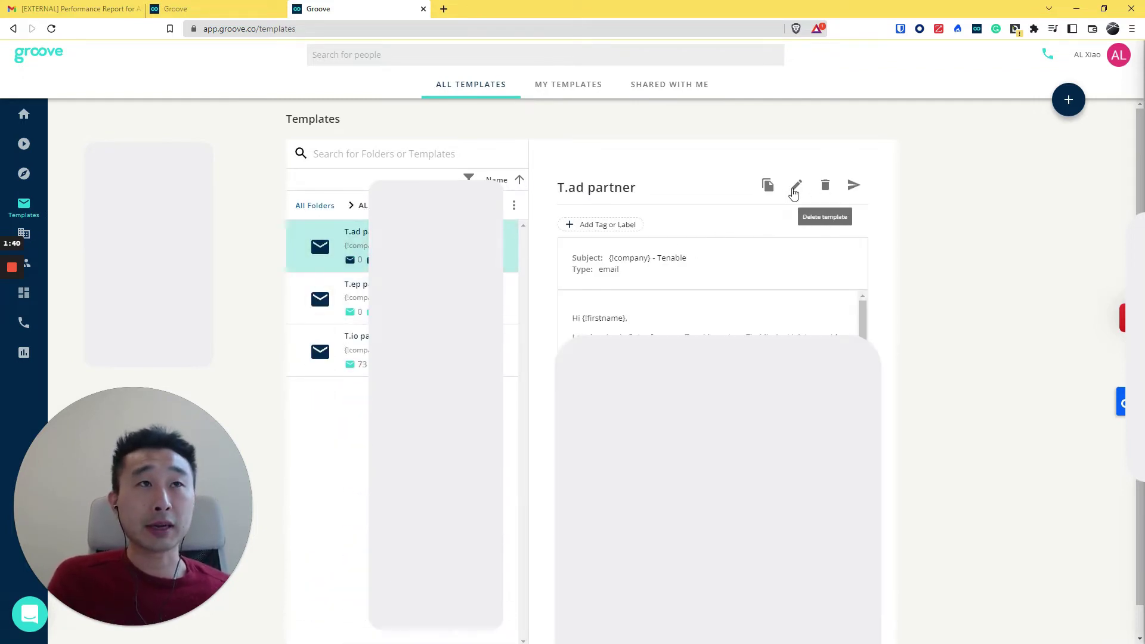
# Copy the T.ad partner template into the AL Partner intro folder
pyautogui.click(767, 186)
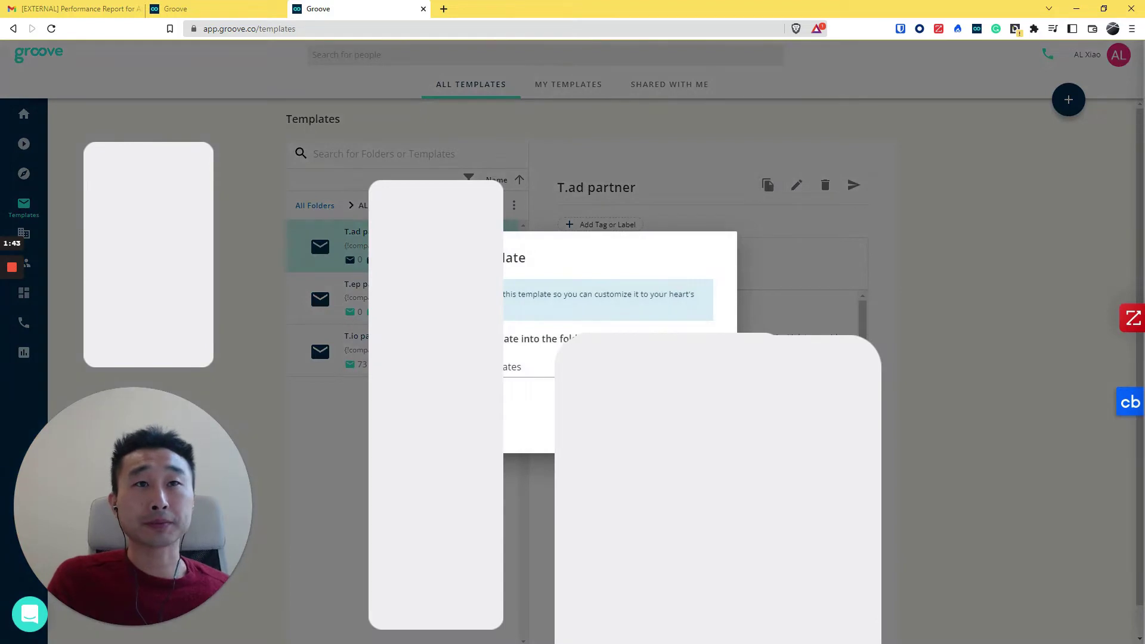
pyautogui.click(546, 368)
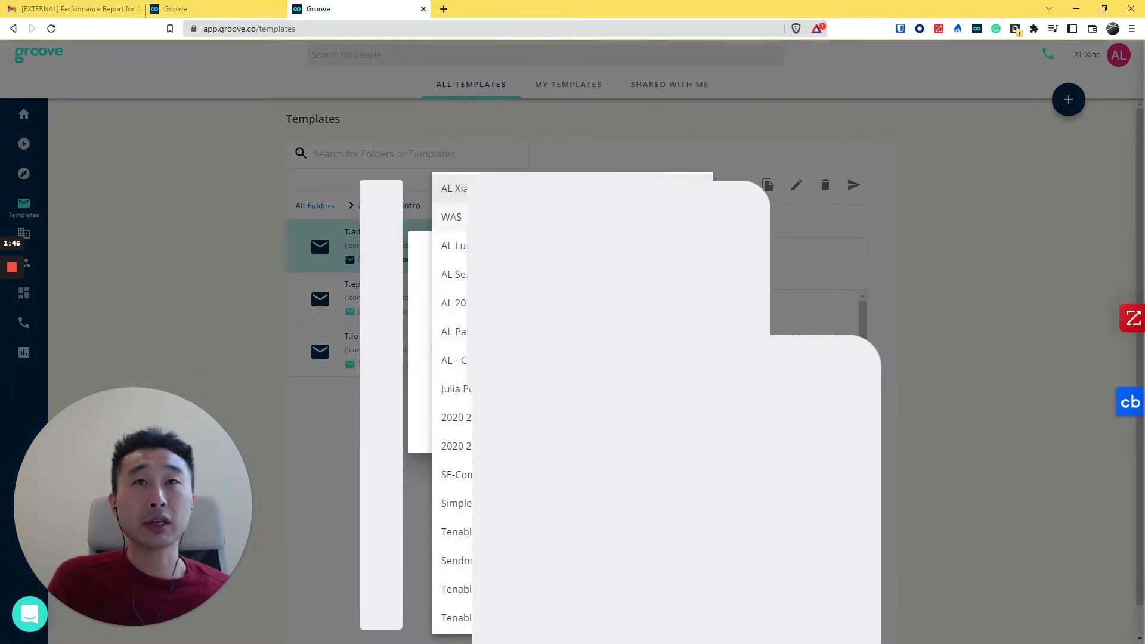
pyautogui.click(537, 217)
pyautogui.click(537, 367)
pyautogui.click(537, 332)
pyautogui.click(707, 433)
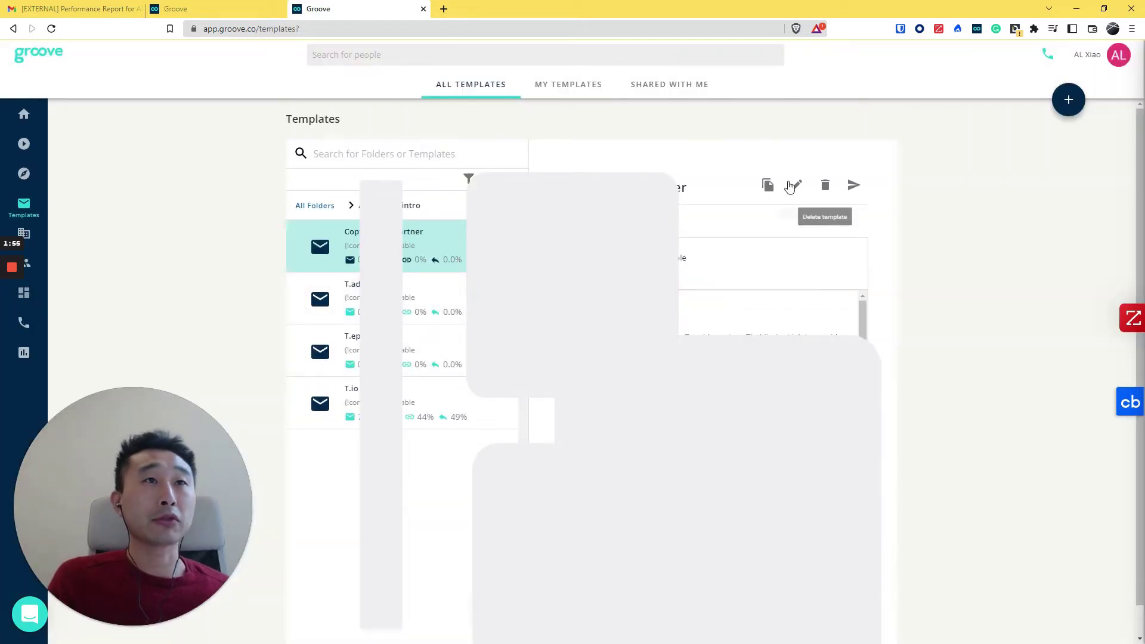
# Examine the destination folders offered for copying the T.ep partner template, without creating a copy
pyautogui.click(476, 286)
pyautogui.click(432, 356)
pyautogui.click(763, 187)
pyautogui.click(620, 367)
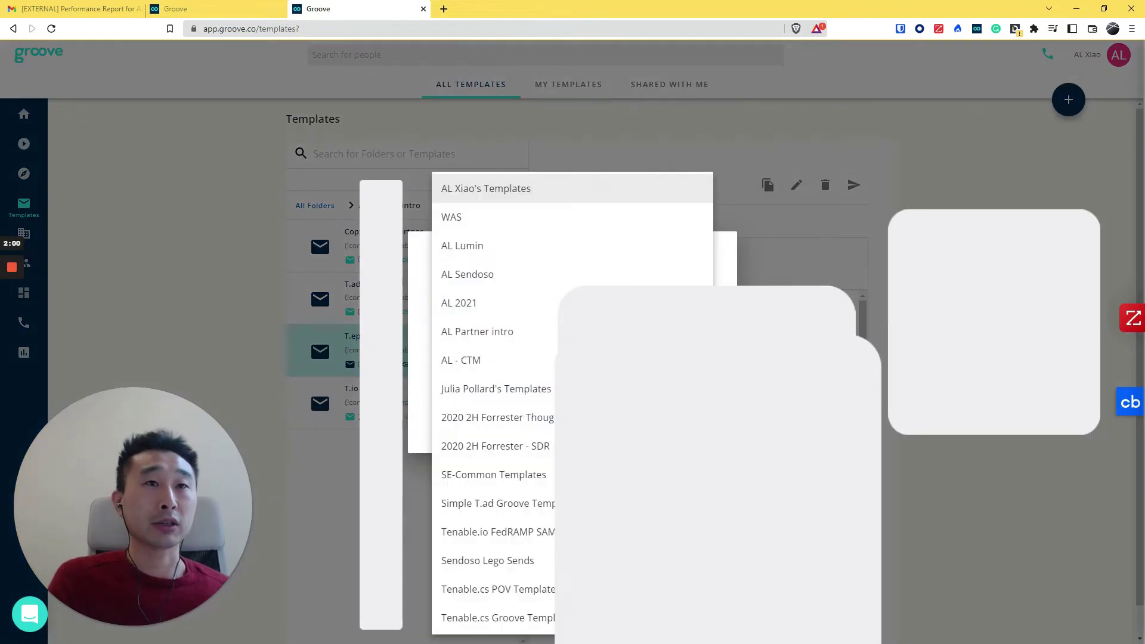
pyautogui.press('Escape')
pyautogui.press('Escape')
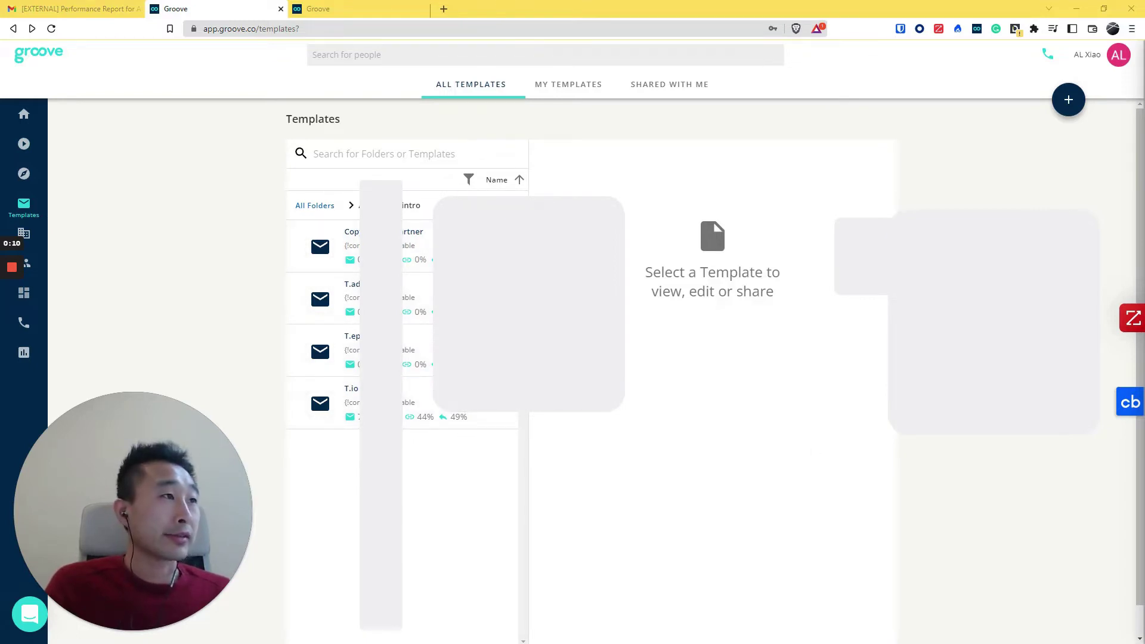
# Examine the copy options for the AD flow, including its name, template copies and automated actions, without copying it
pyautogui.click(364, 6)
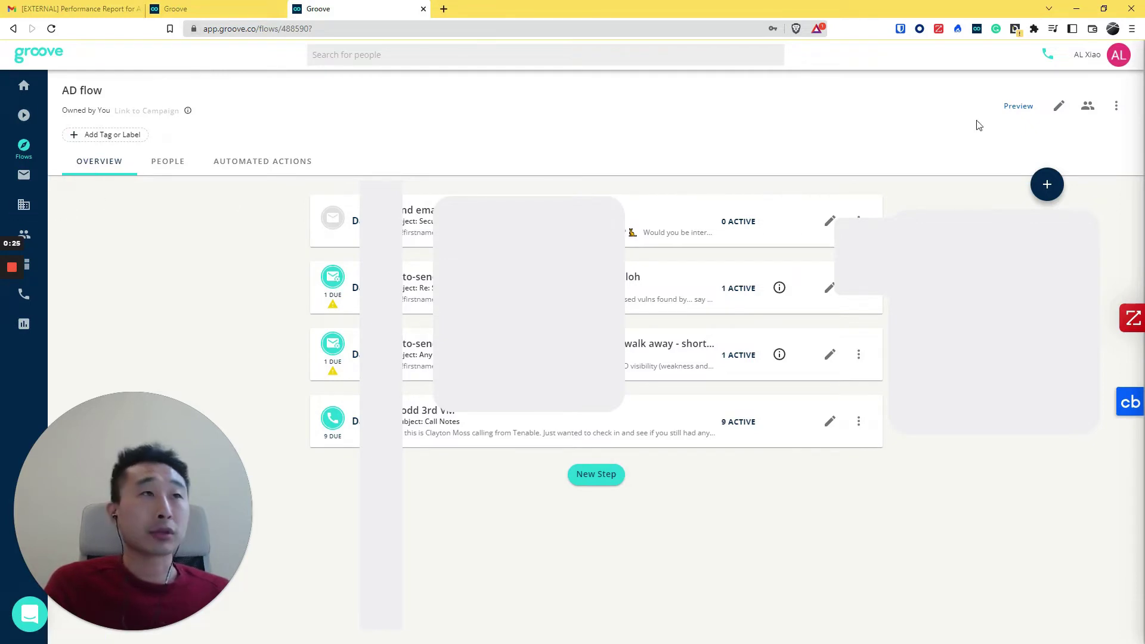
pyautogui.click(1116, 106)
pyautogui.click(1108, 114)
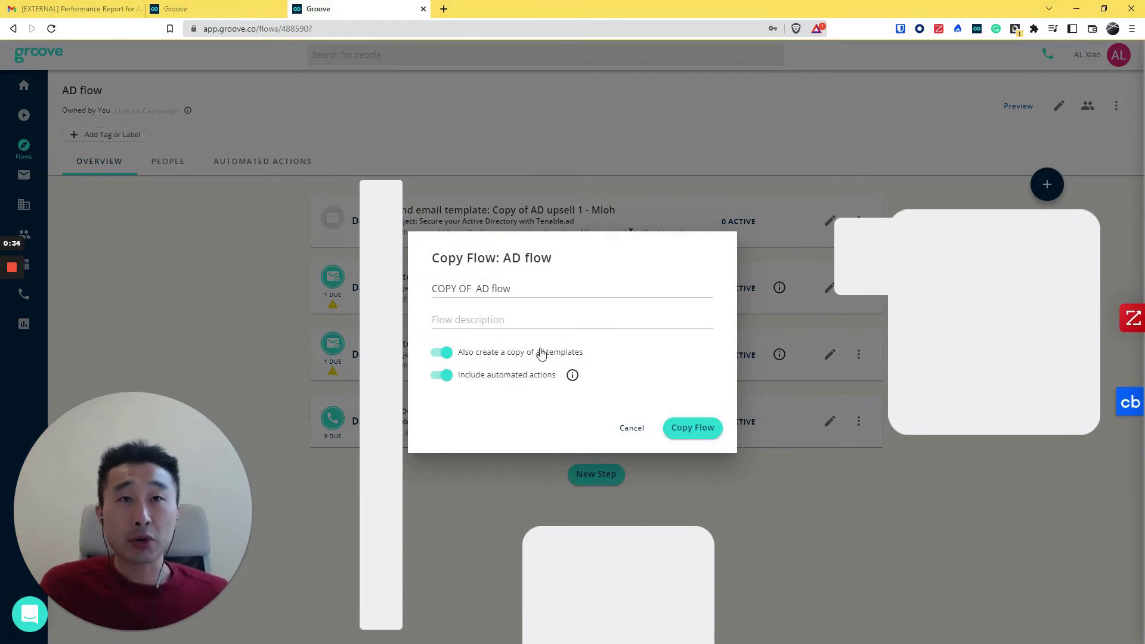
pyautogui.click(459, 288)
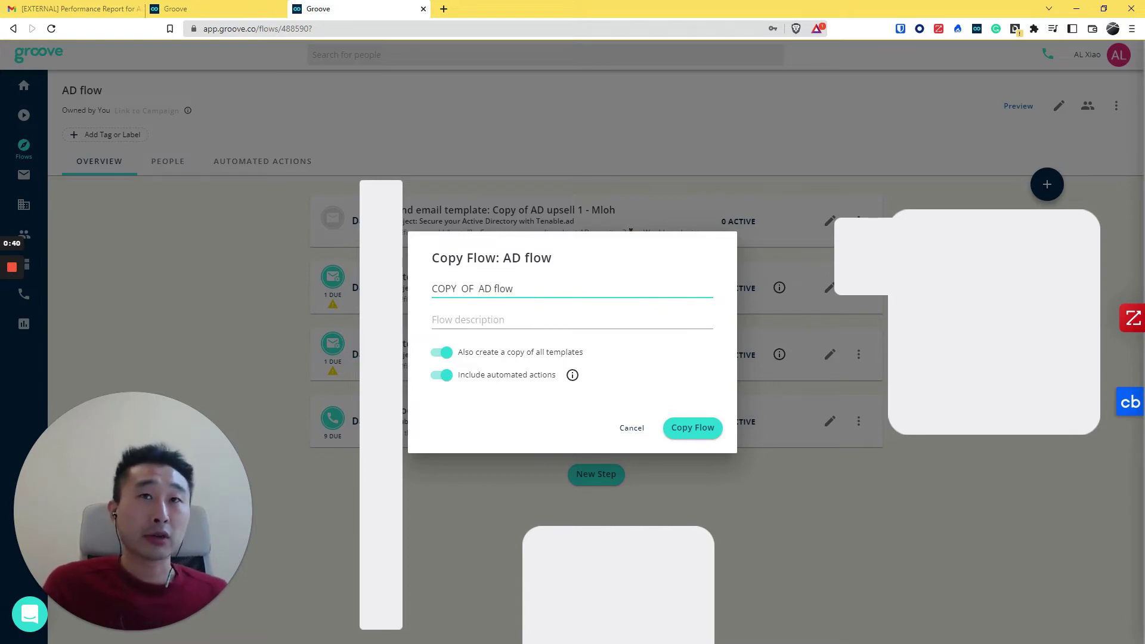
pyautogui.tripleClick(474, 289)
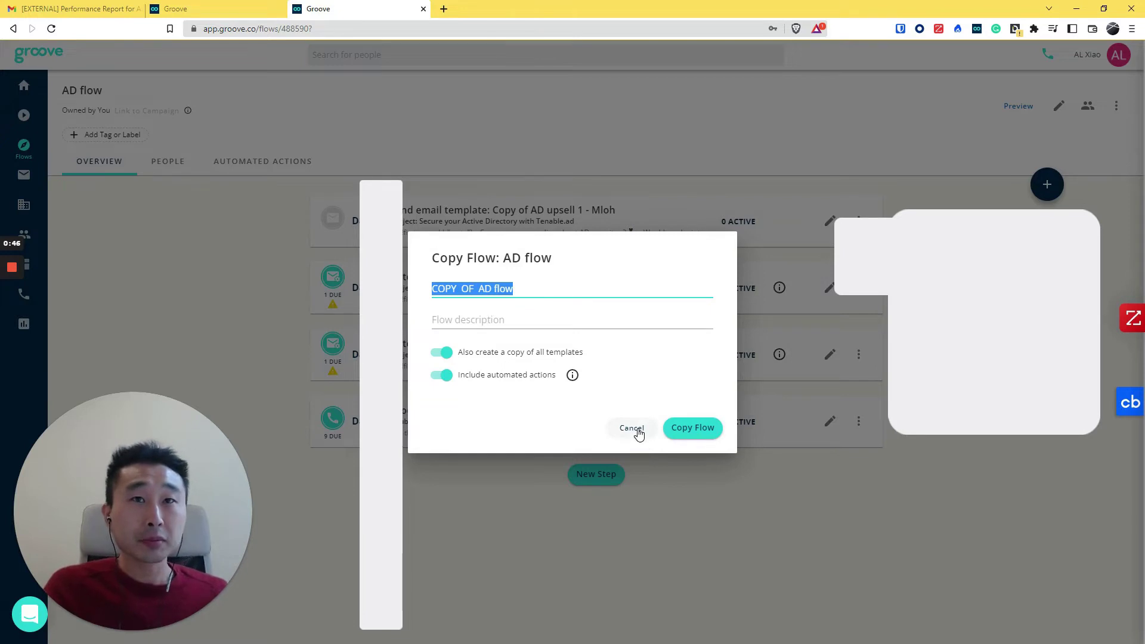
pyautogui.click(632, 429)
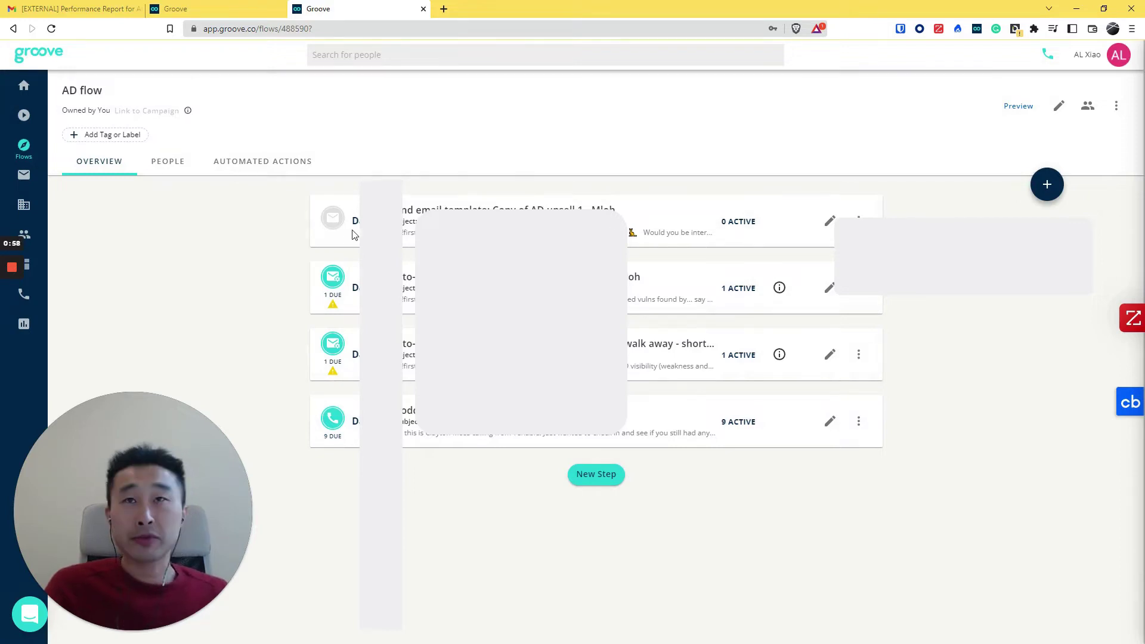
# Try to move the AD flow's Day 4 auto-send email step to day 6, and cancel the edit
pyautogui.click(826, 290)
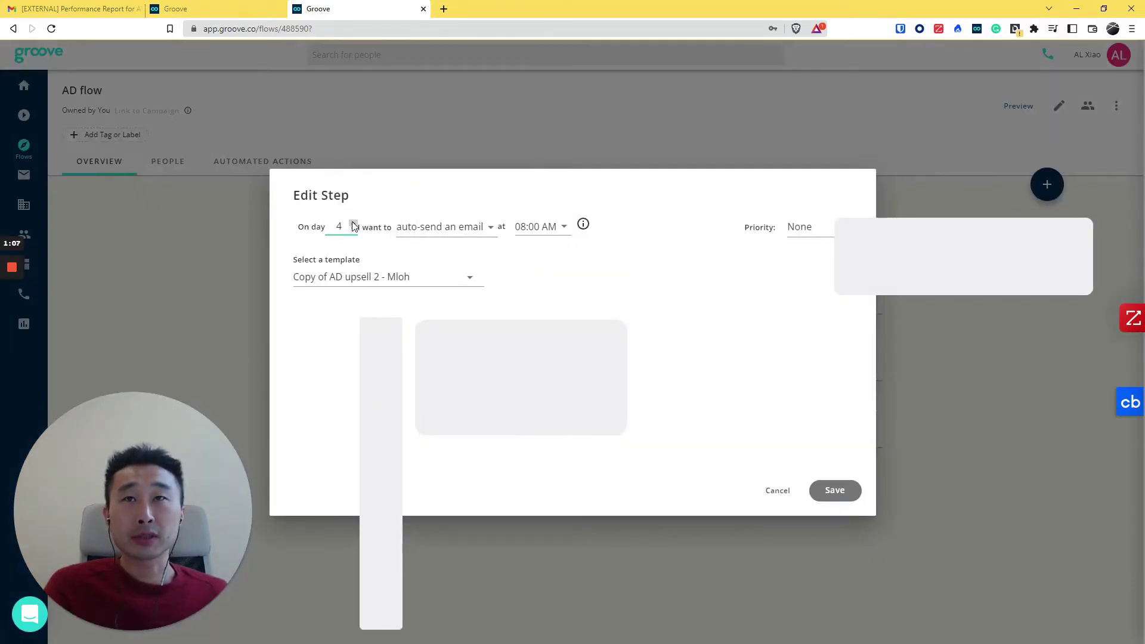
pyautogui.click(353, 106)
pyautogui.click(353, 106)
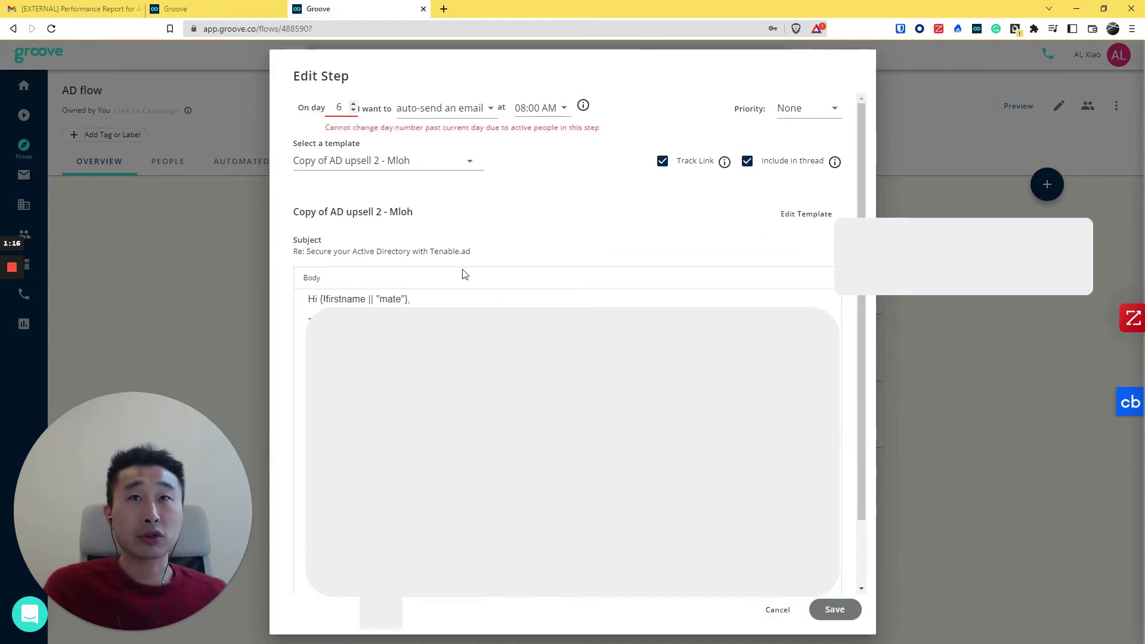
pyautogui.click(778, 611)
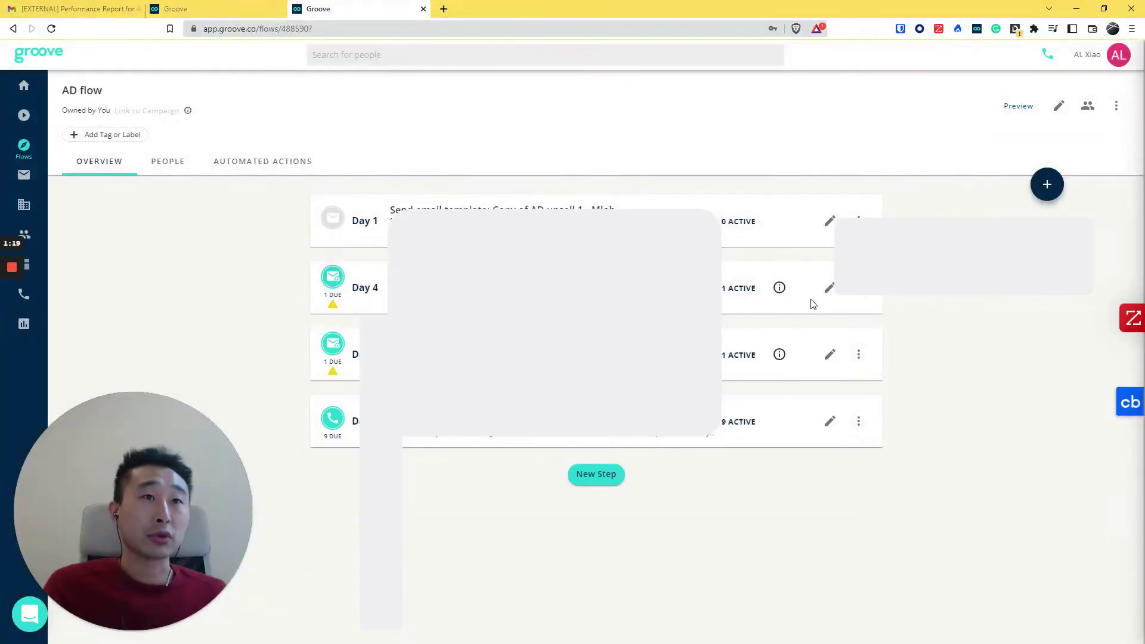
pyautogui.click(830, 287)
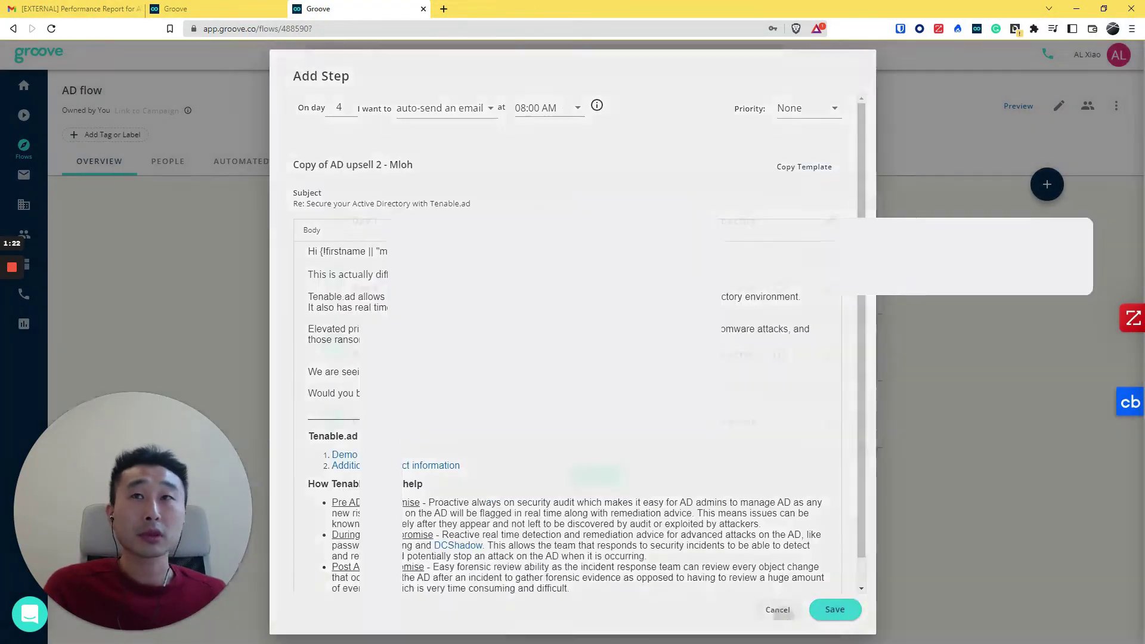
pyautogui.click(778, 611)
# Examine the people in the AD flow, switching from the Day 1 step to the Day 4 auto-send email step
pyautogui.click(168, 161)
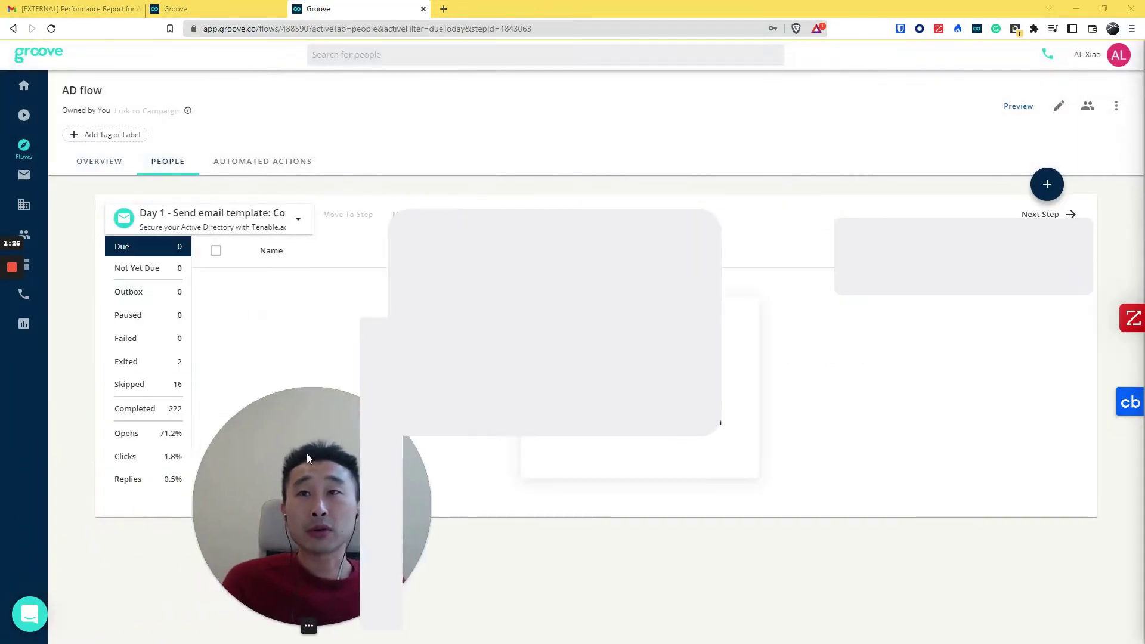
pyautogui.click(298, 218)
pyautogui.click(174, 263)
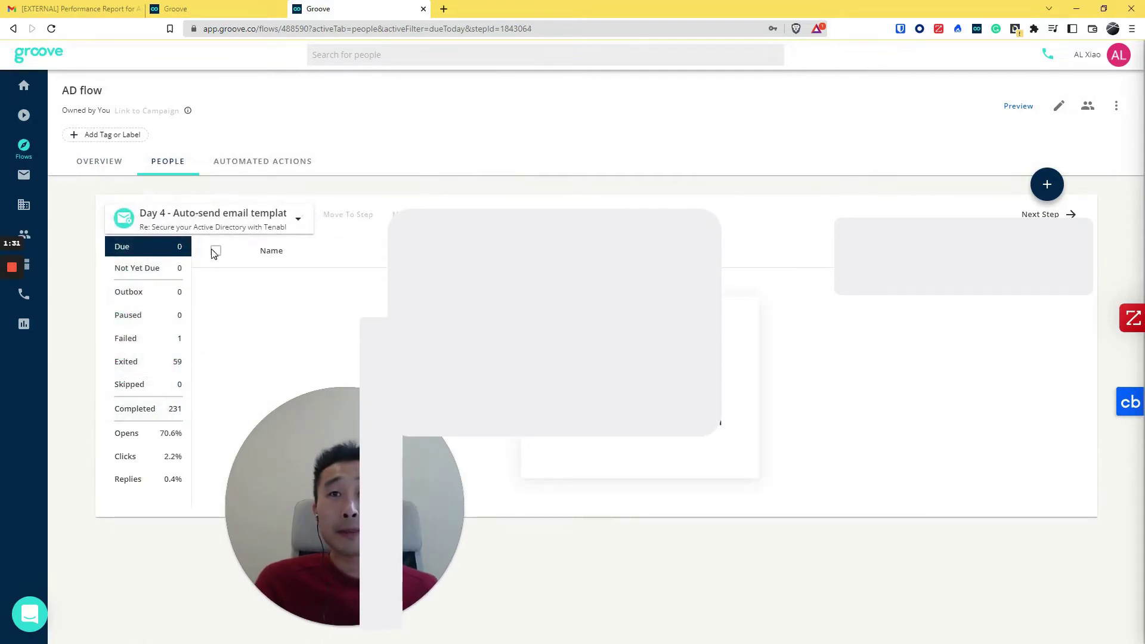
pyautogui.click(225, 222)
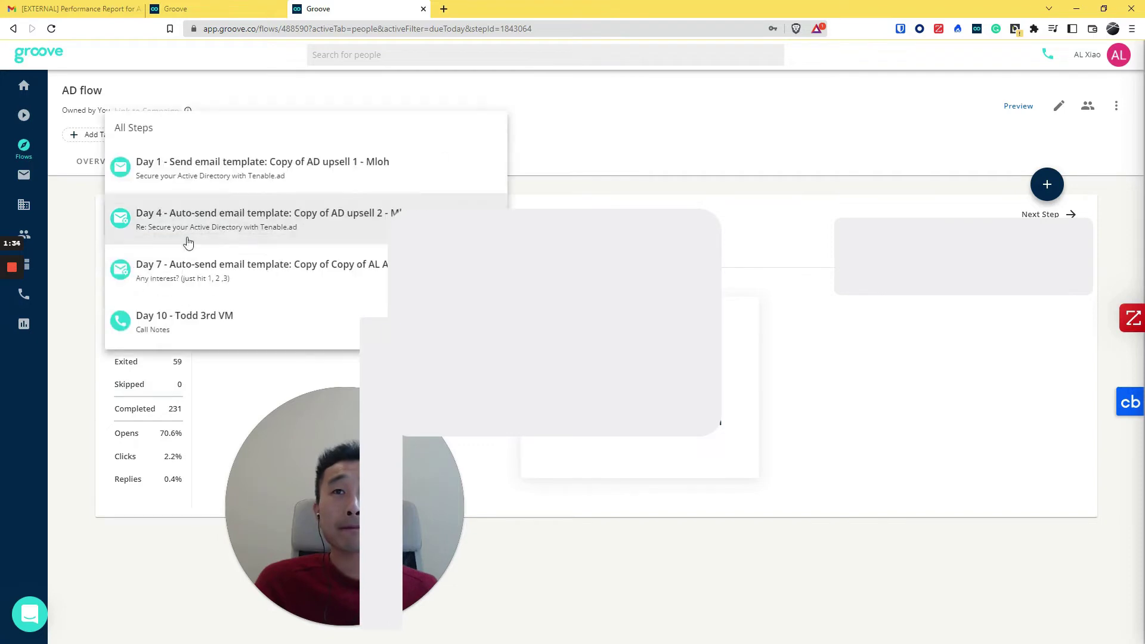
pyautogui.click(191, 218)
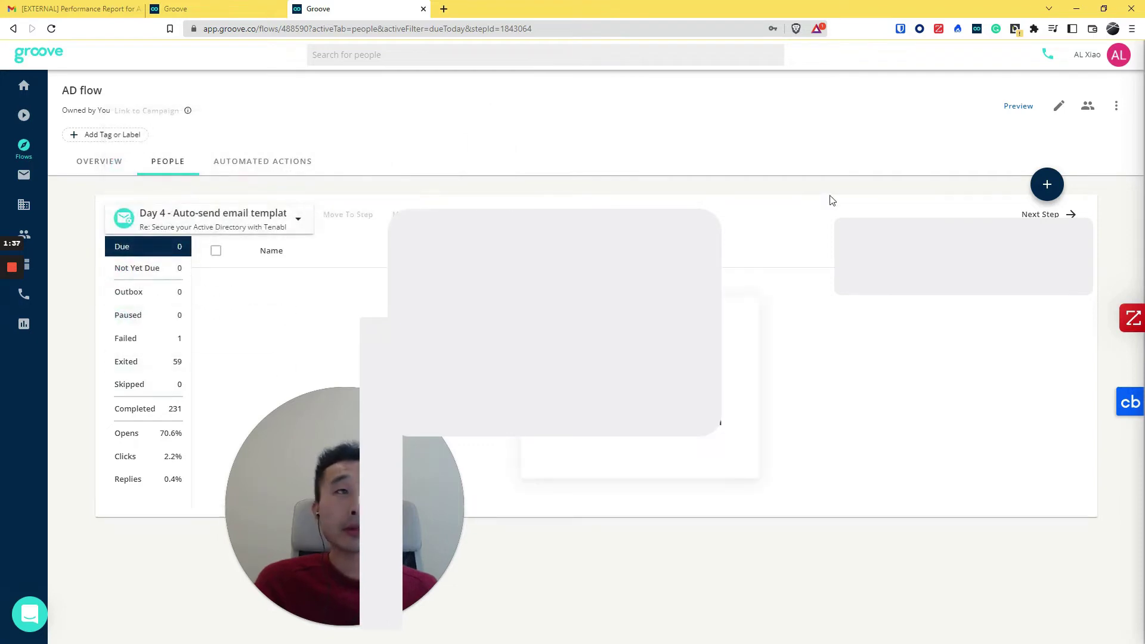
pyautogui.moveTo(305, 483); pyautogui.dragTo(111, 484)
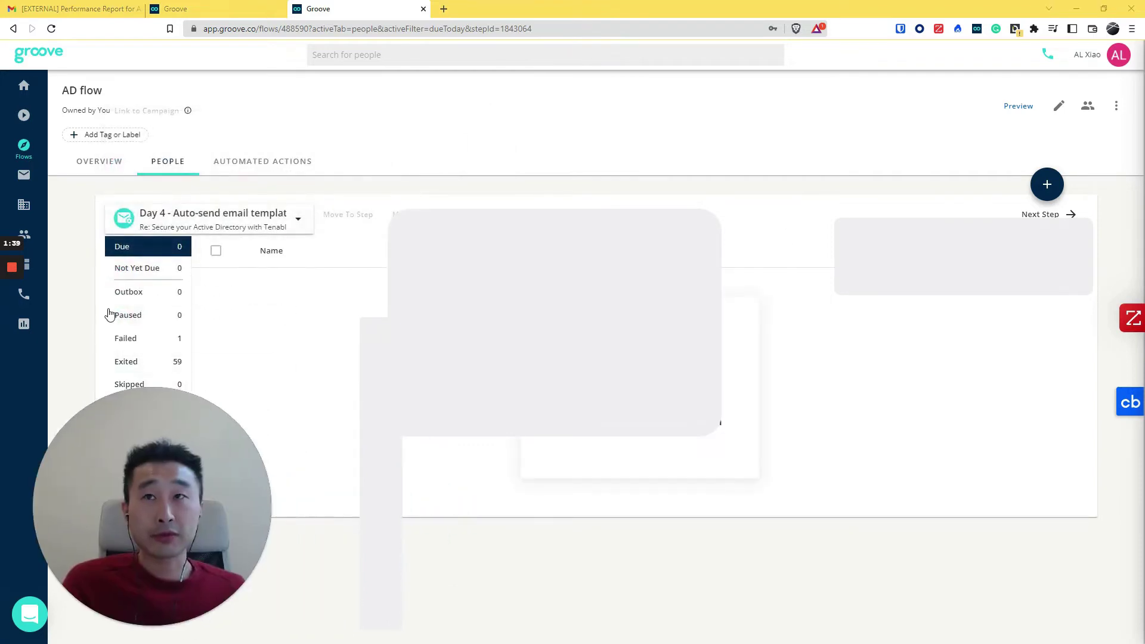
# Open the AD flow's Day 10 call step and show the dialer's actions for the first contact
pyautogui.click(103, 172)
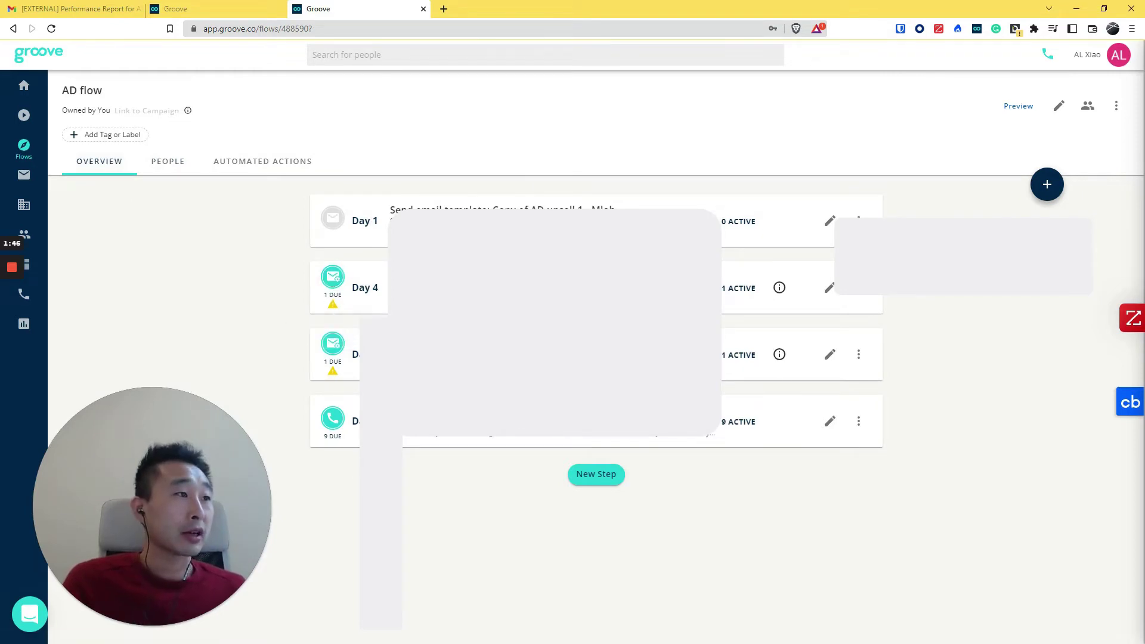
pyautogui.click(334, 421)
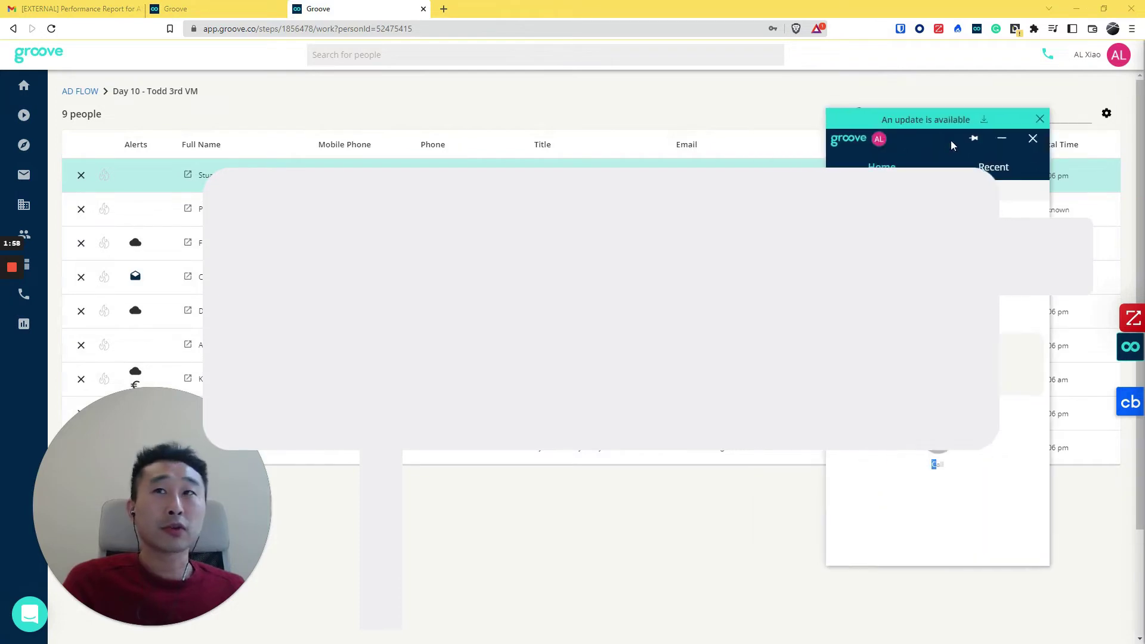
pyautogui.moveTo(993, 148); pyautogui.dragTo(685, 149)
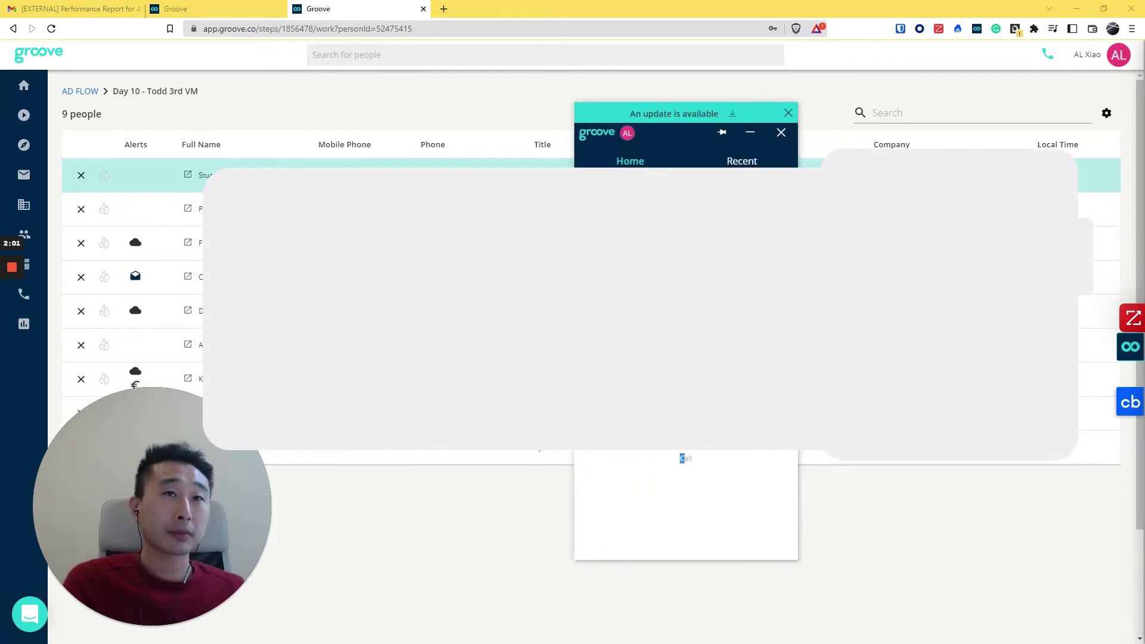
pyautogui.click(686, 298)
pyautogui.moveTo(7, 263)
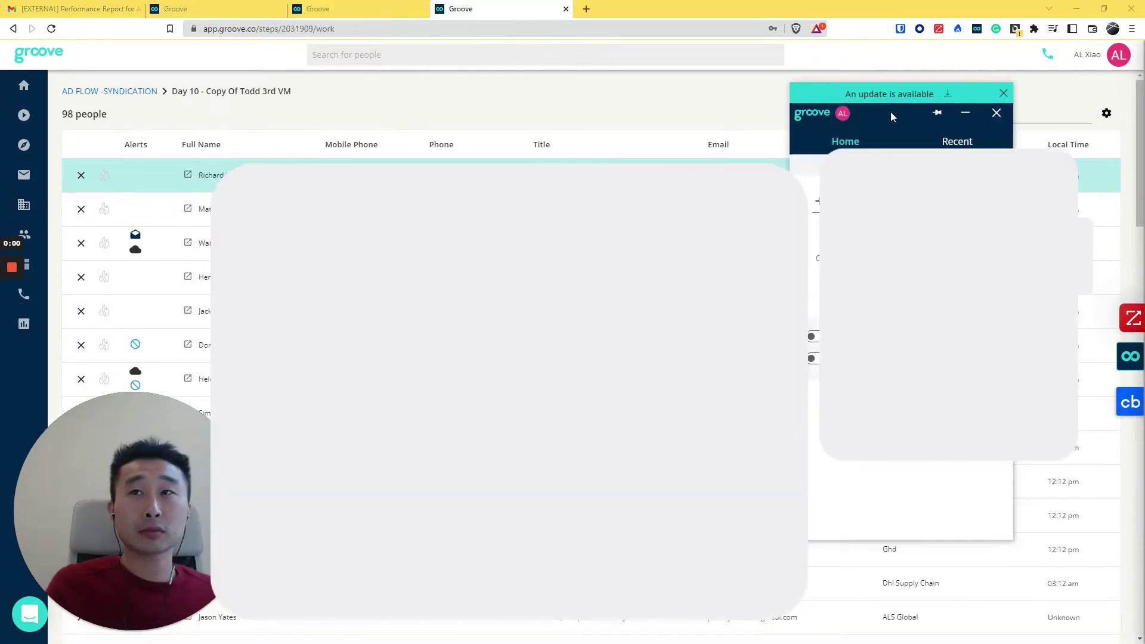
# Start logging the Day 10 step of AD flow -syndication without calling for the first contact in the list
pyautogui.moveTo(890, 112); pyautogui.dragTo(935, 131)
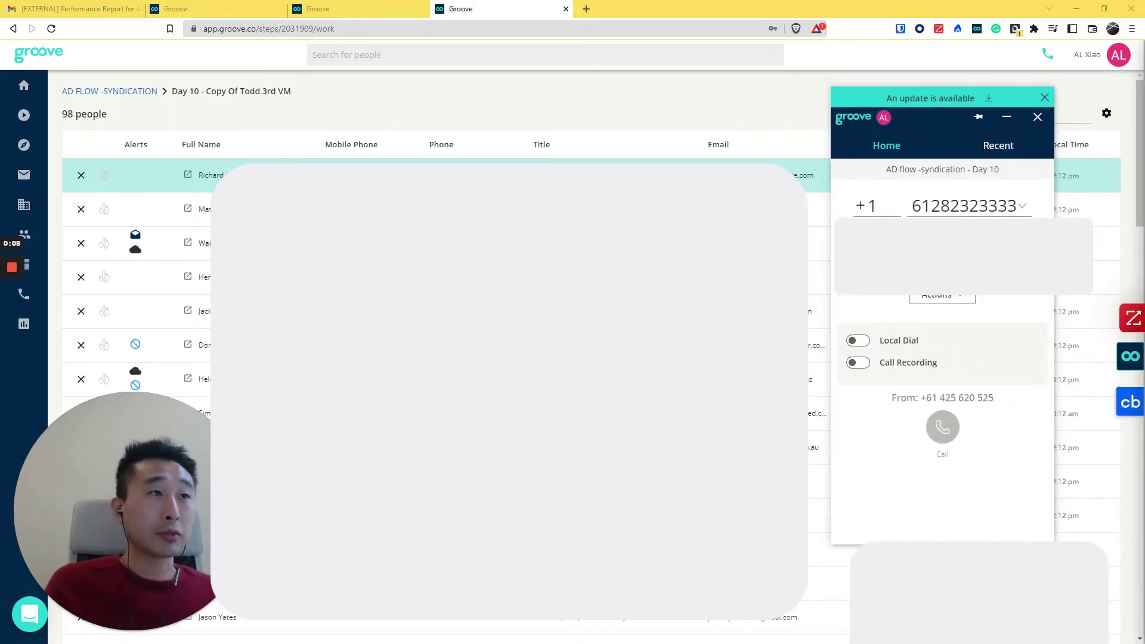
pyautogui.click(1129, 357)
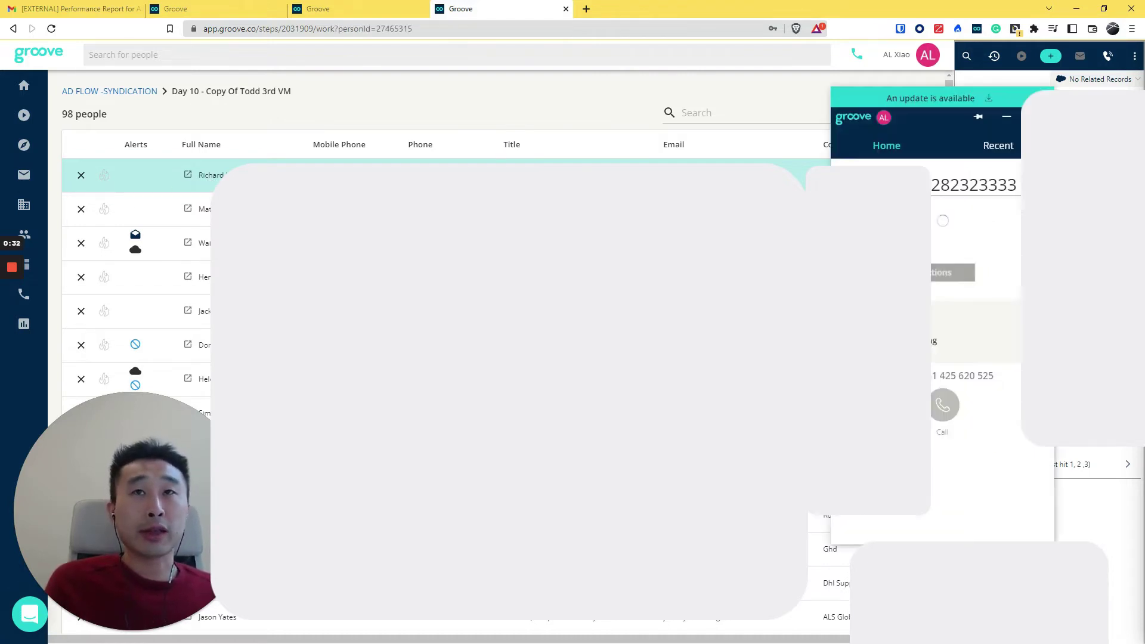
pyautogui.click(960, 296)
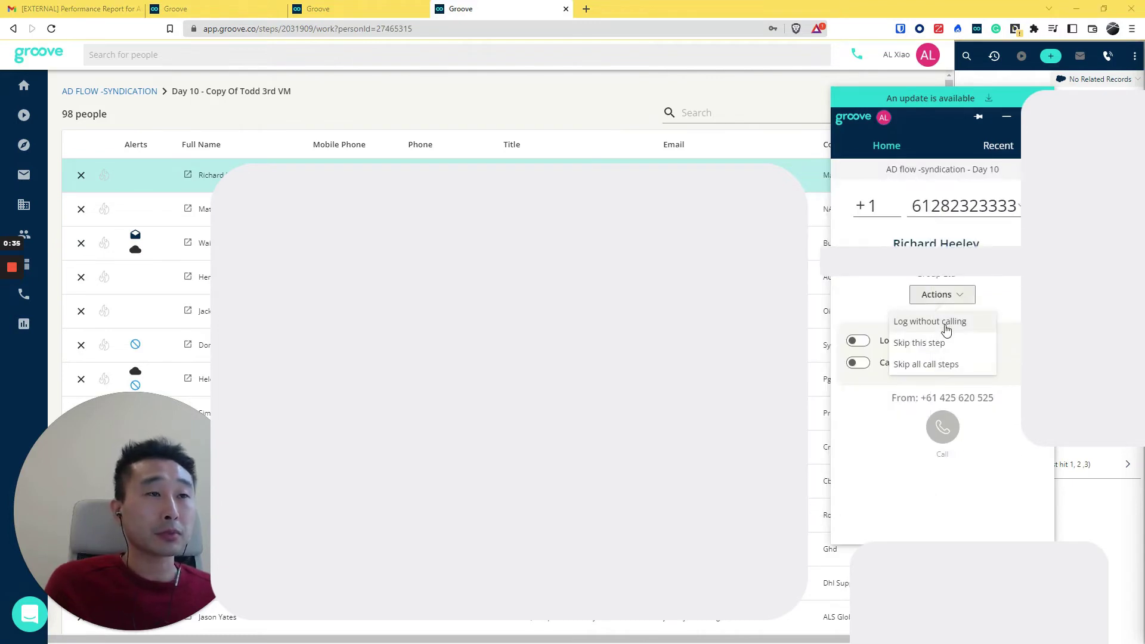
pyautogui.click(947, 323)
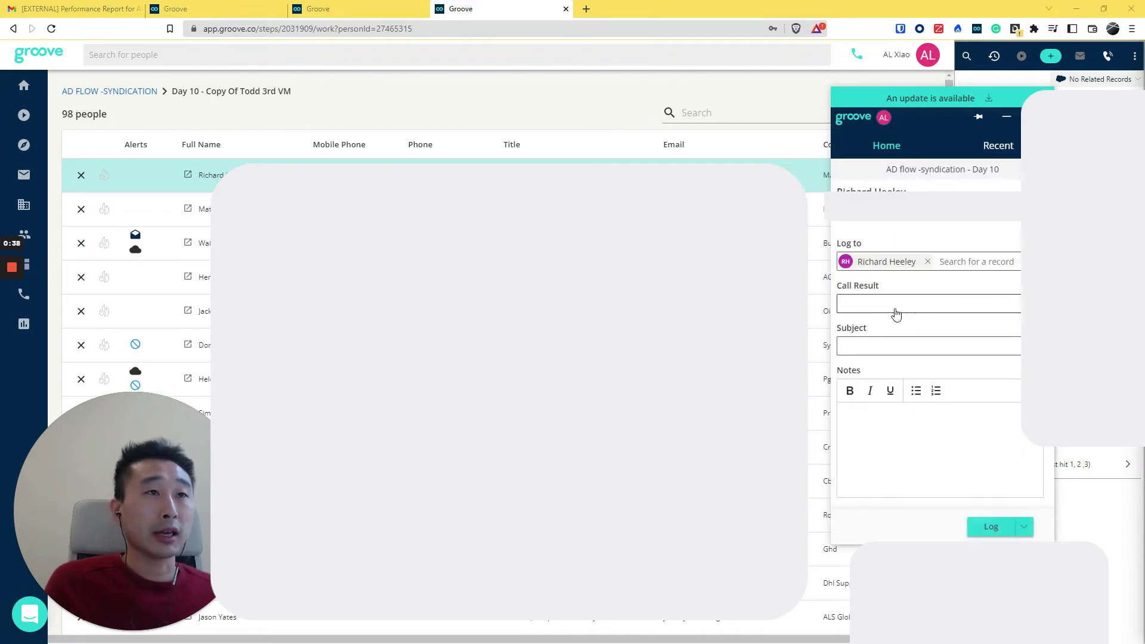
# Fill in the call log's subject with the placeholder text "adsas"
pyautogui.click(864, 349)
pyautogui.click(870, 388)
pyautogui.write('sadsasadsad')
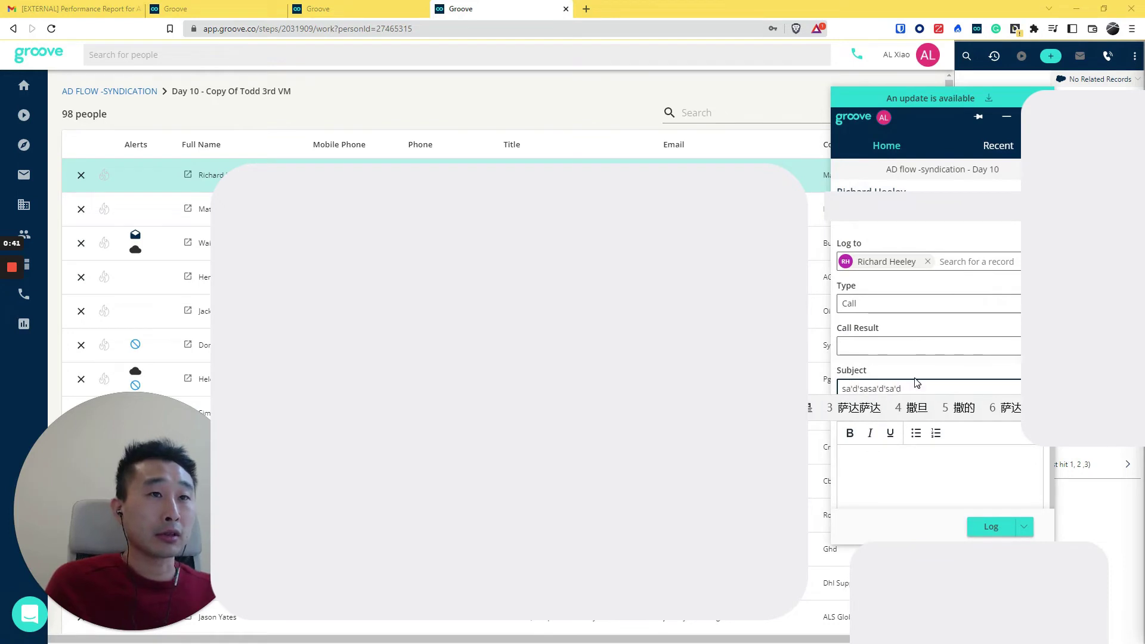
pyautogui.press('Return')
pyautogui.hotkey('ctrl', 'a')
pyautogui.press('BackSpace')
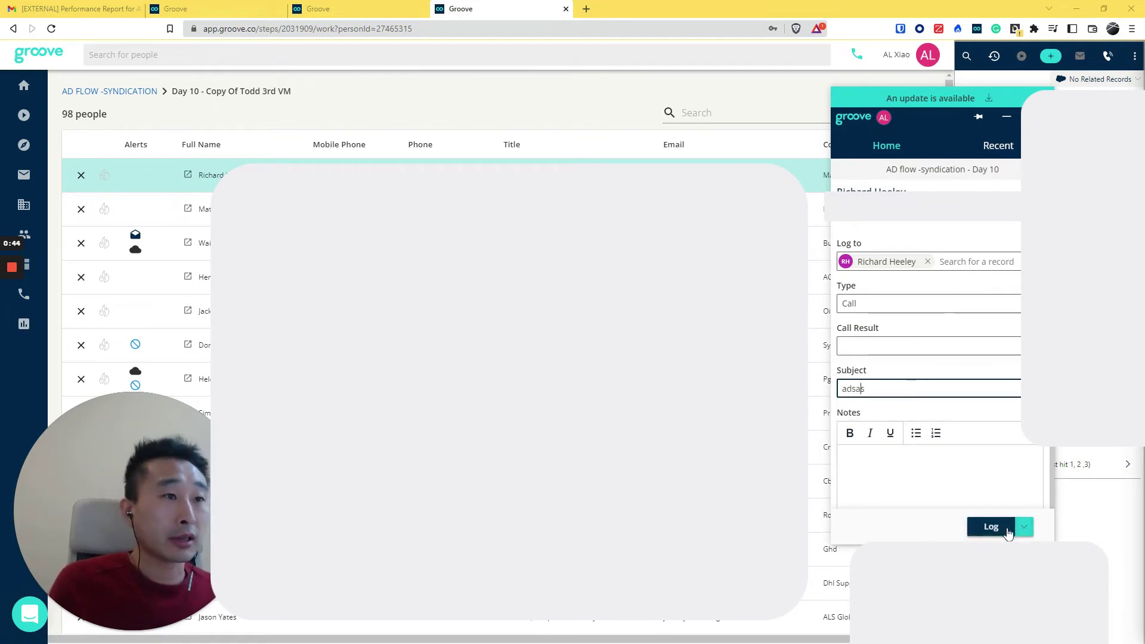
# Examine the alternative logging and skipping options for the Day 10 call step and the step's list of people
pyautogui.click(1023, 527)
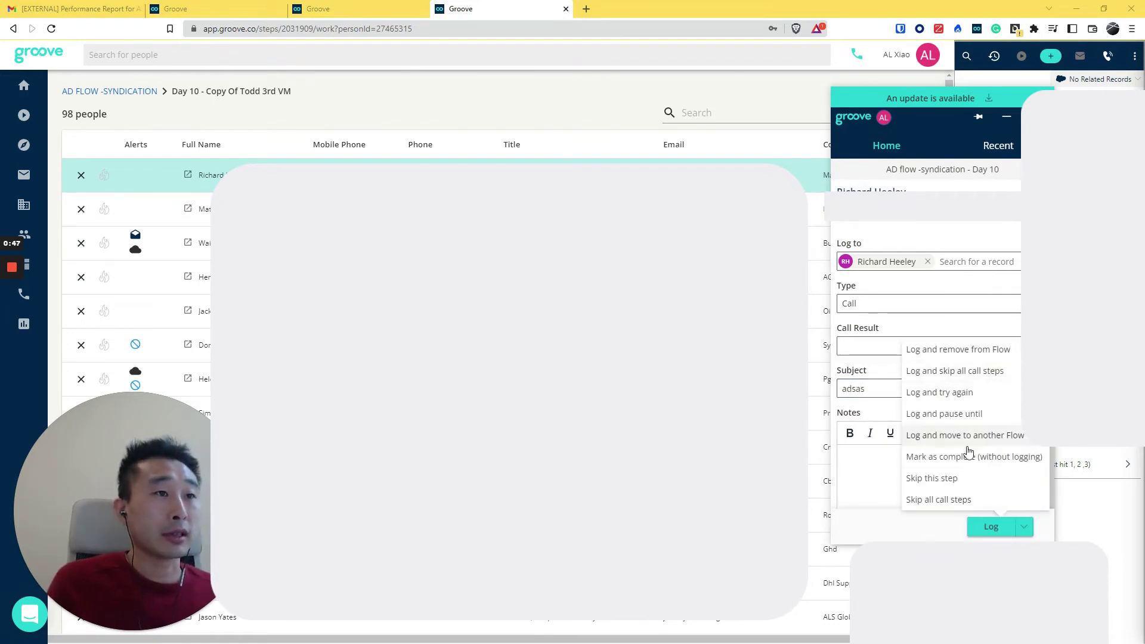
pyautogui.click(1007, 117)
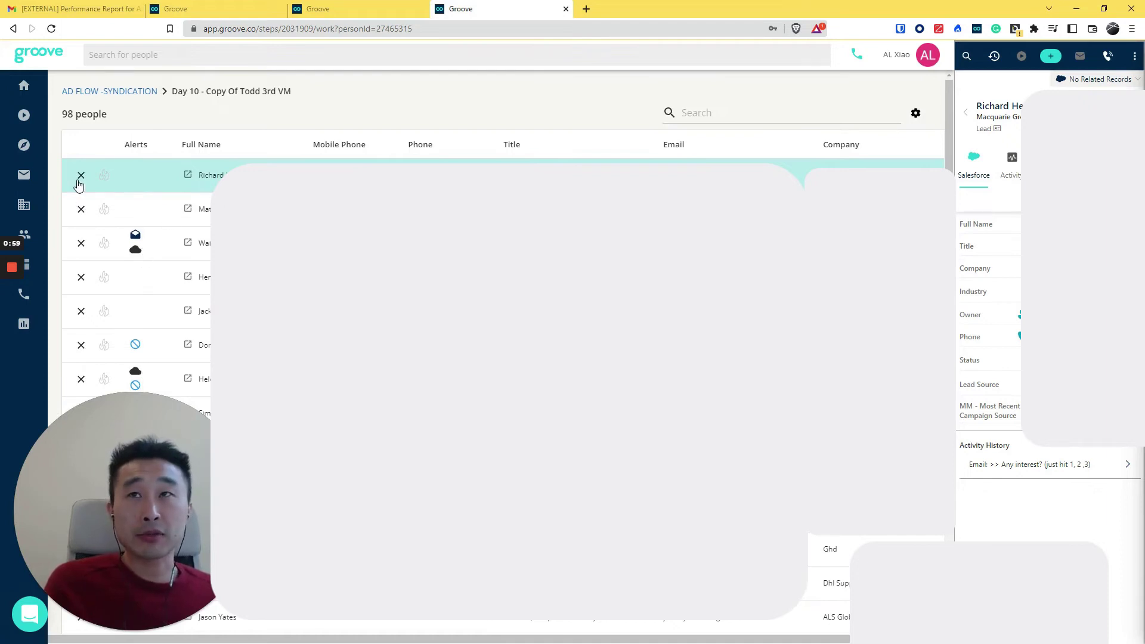
pyautogui.scroll(-2, 79, 227)
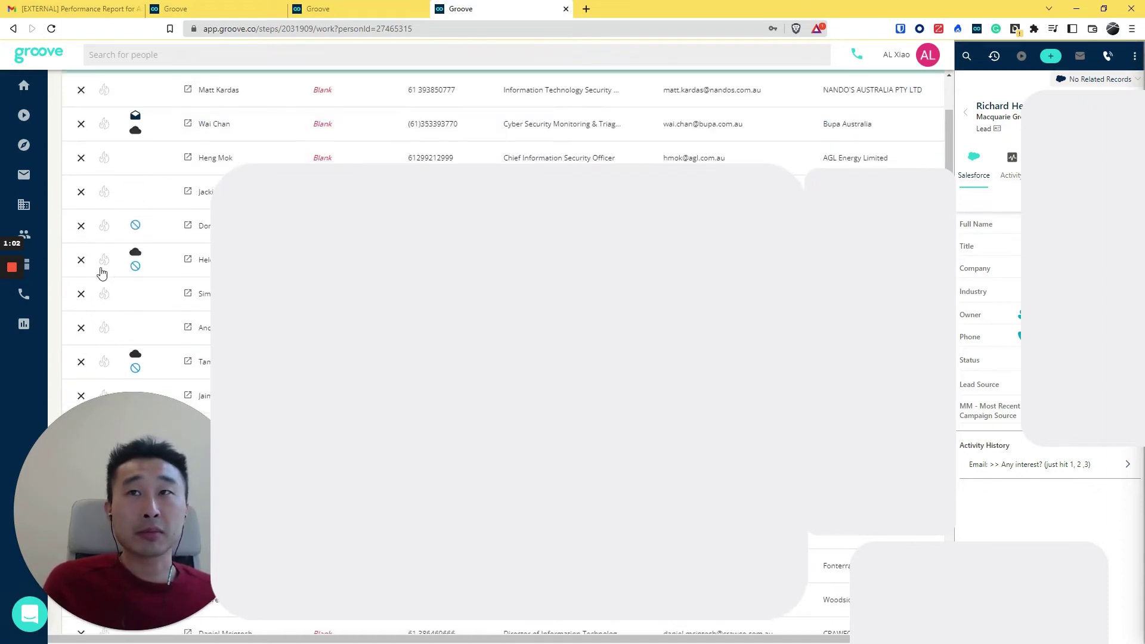
pyautogui.scroll(2, 114, 287)
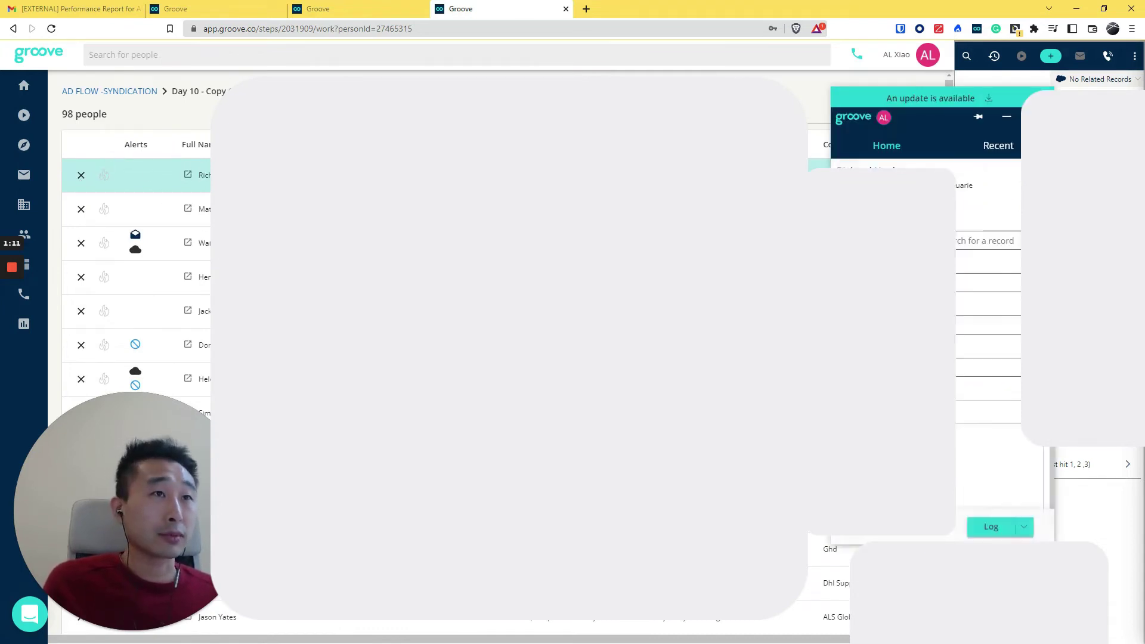
pyautogui.click(1023, 528)
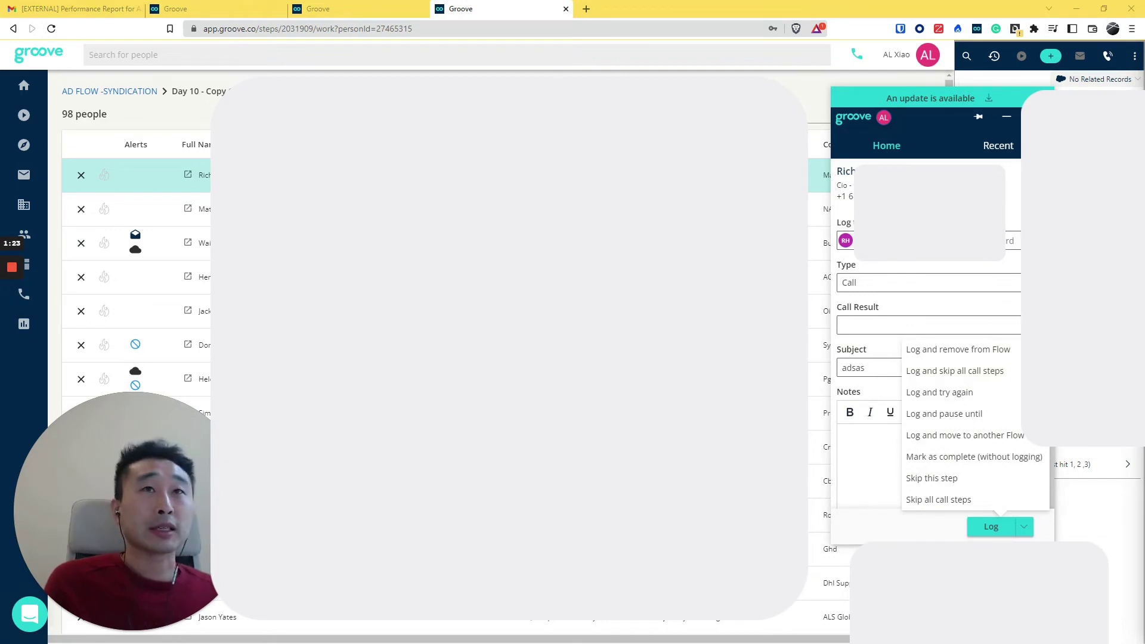
pyautogui.click(1007, 117)
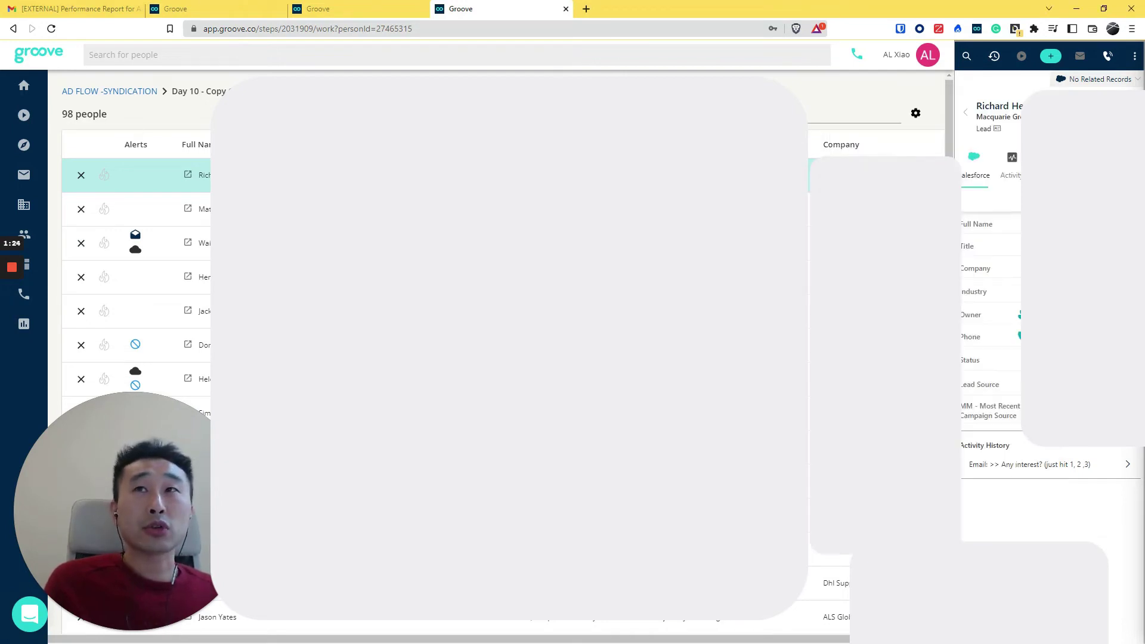
# In AD flow -syndication's Day 9 LinkedIn step, match the first contact's profile and replace the invitation's body with a copied template snippet
pyautogui.click(115, 92)
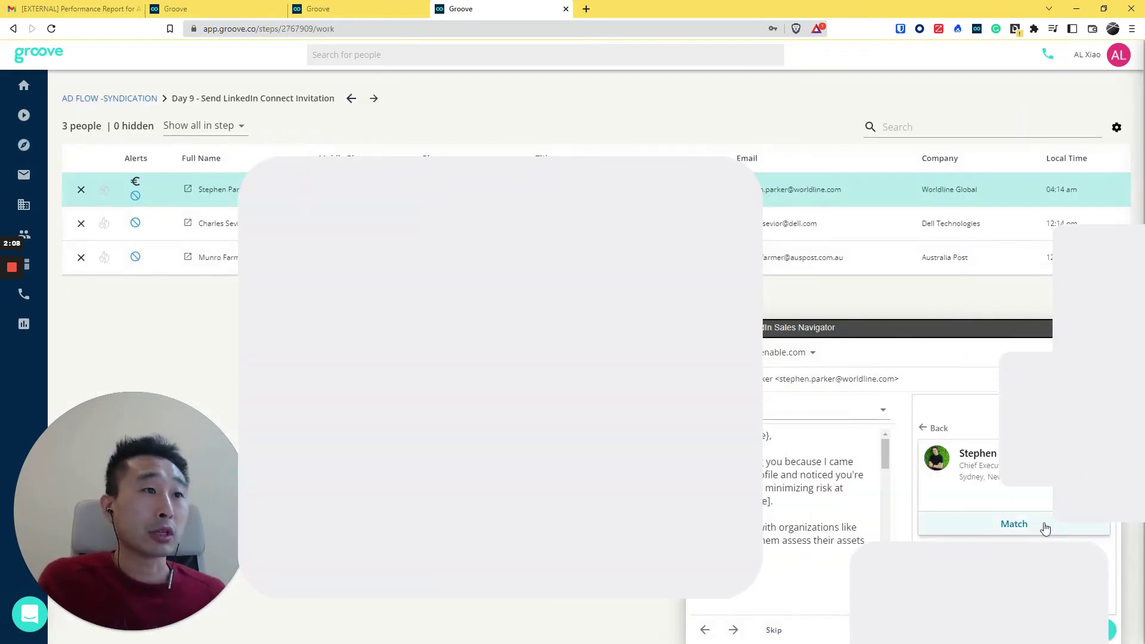
pyautogui.click(1012, 525)
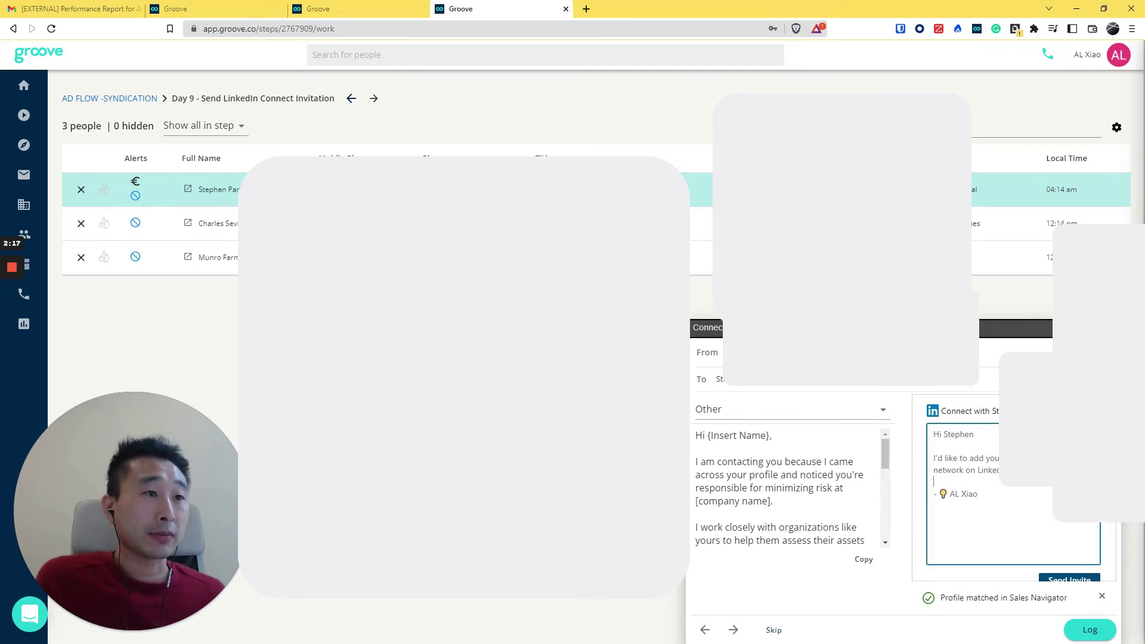
pyautogui.moveTo(744, 475); pyautogui.dragTo(795, 488)
pyautogui.hotkey('ctrl', 'c')
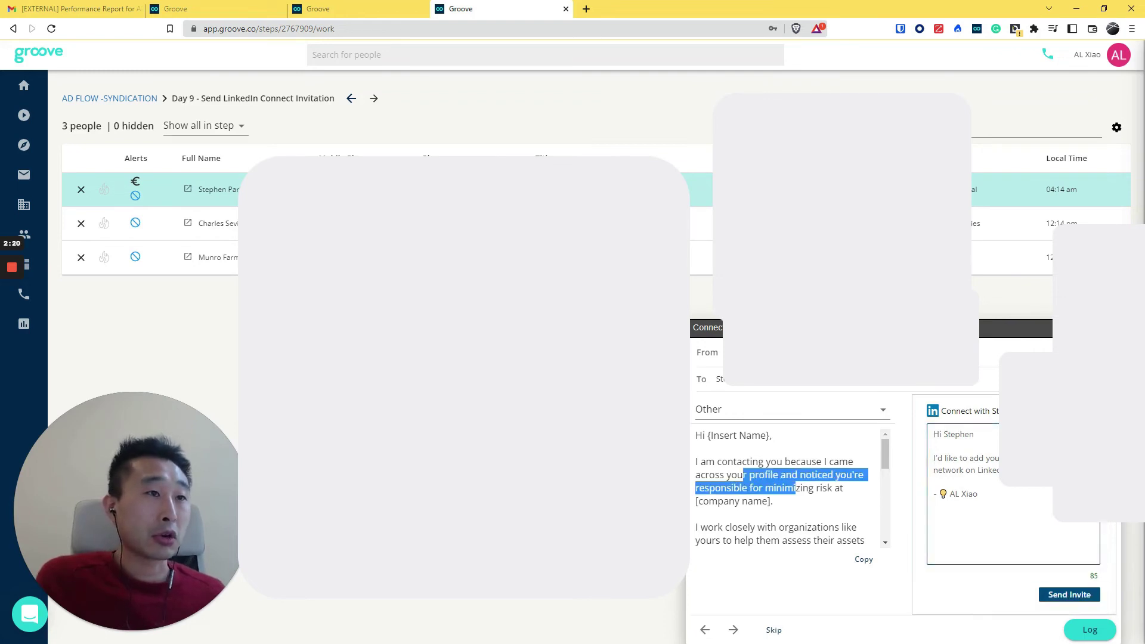
pyautogui.moveTo(1018, 471); pyautogui.dragTo(889, 463)
pyautogui.hotkey('ctrl', 'v')
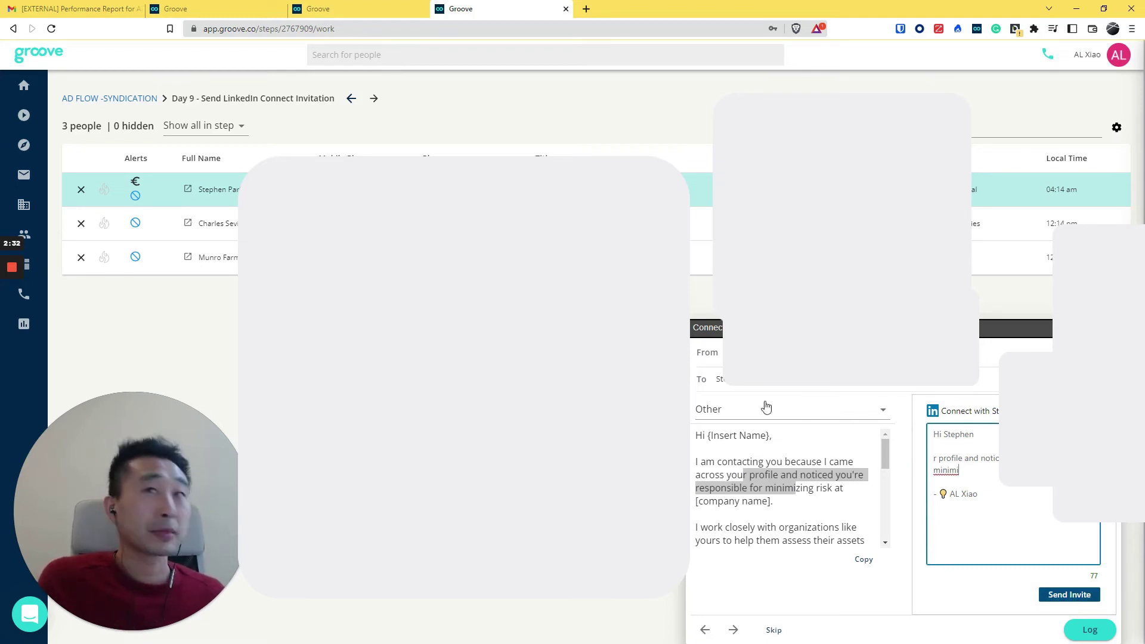
# Switch to Gmail and create a follow-up reminder in 2 weeks for the open Groove performance report email
pyautogui.click(72, 9)
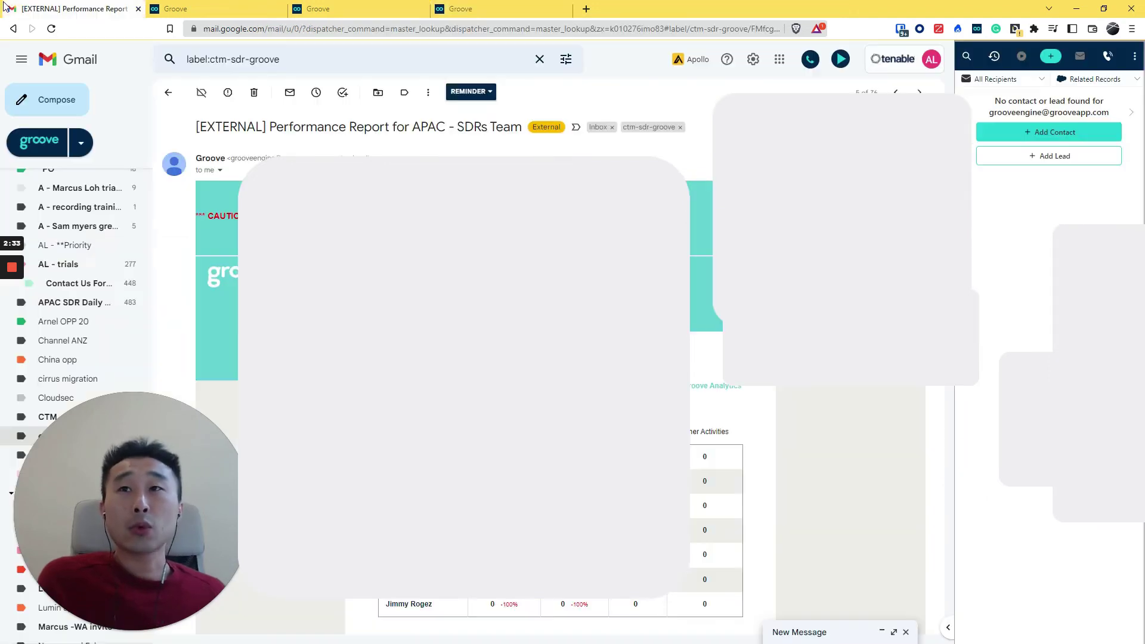
pyautogui.click(470, 96)
pyautogui.click(462, 109)
pyautogui.click(454, 150)
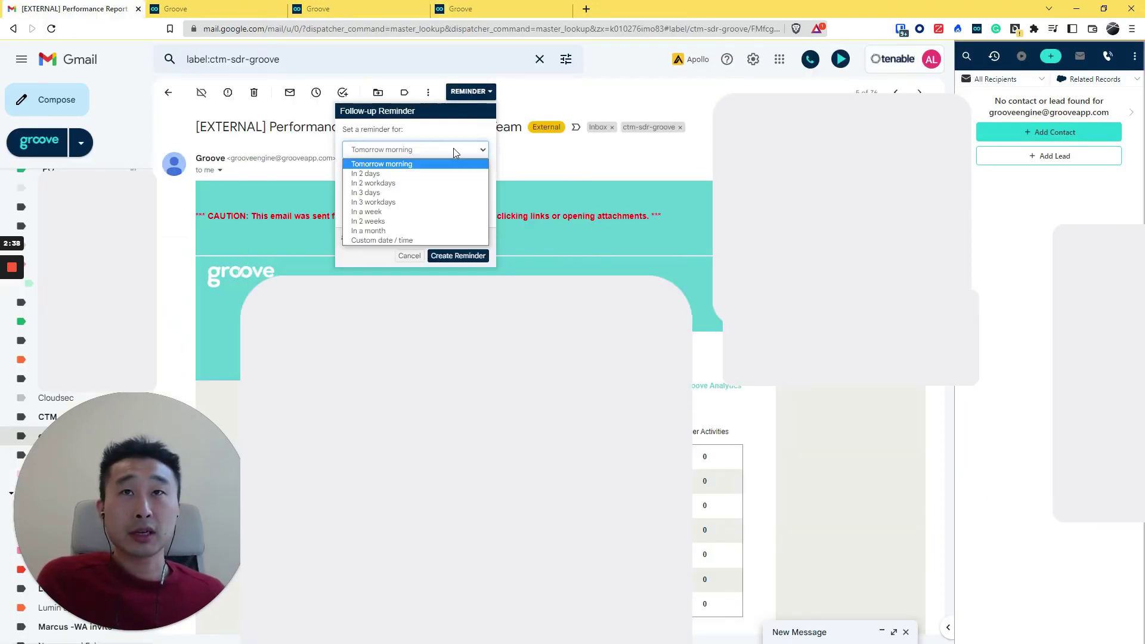
pyautogui.click(395, 222)
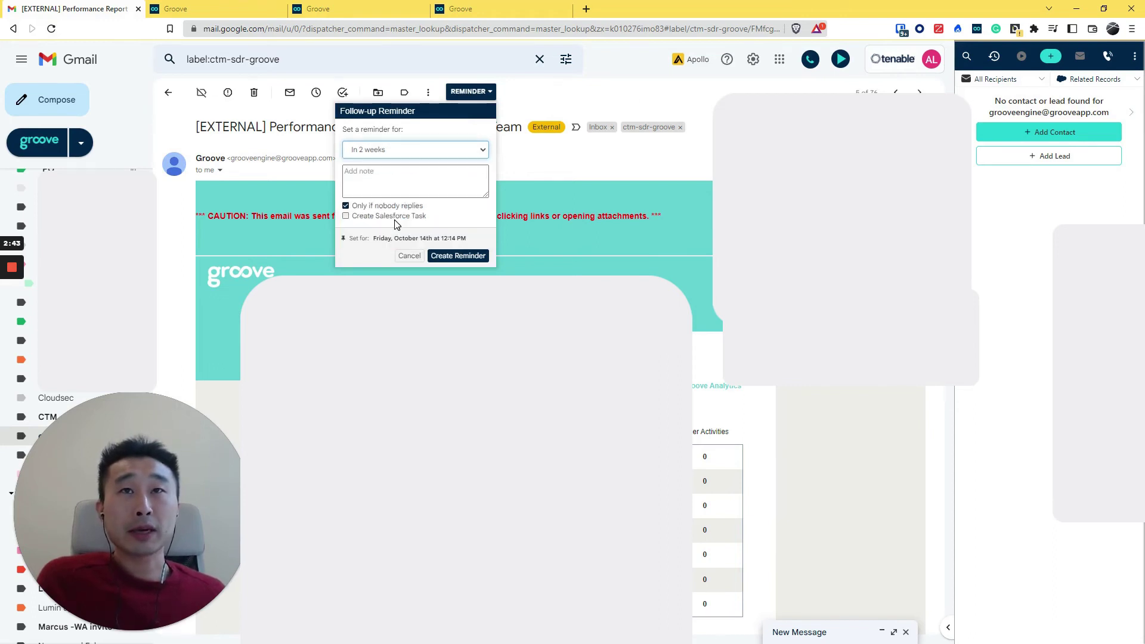
pyautogui.click(445, 258)
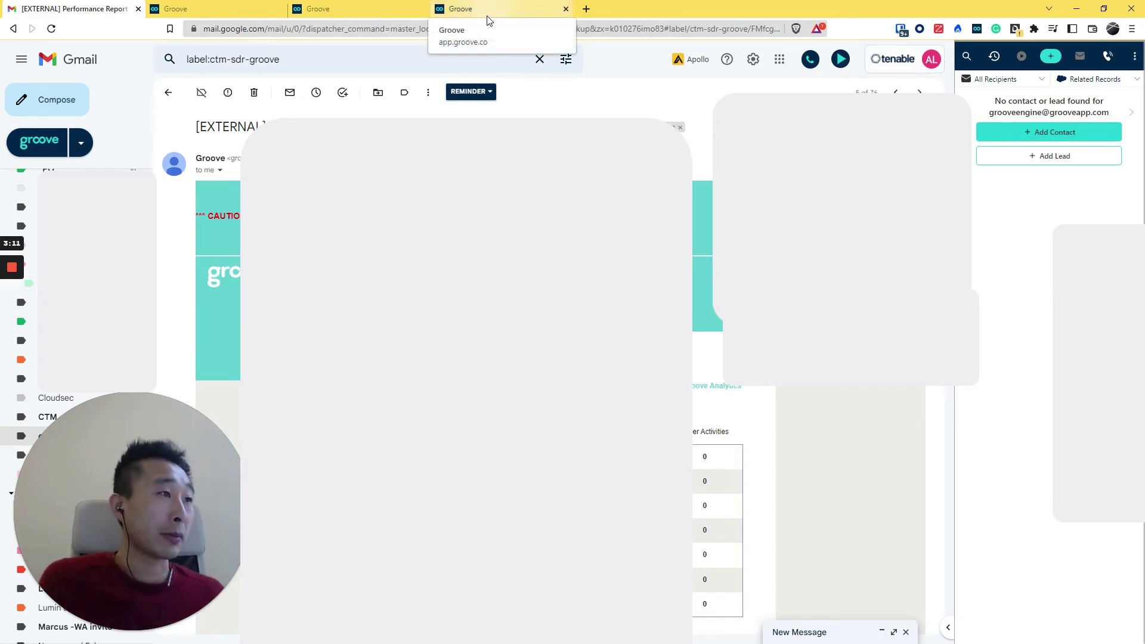
# Display the active flows as a compact list
pyautogui.moveTo(2, 275)
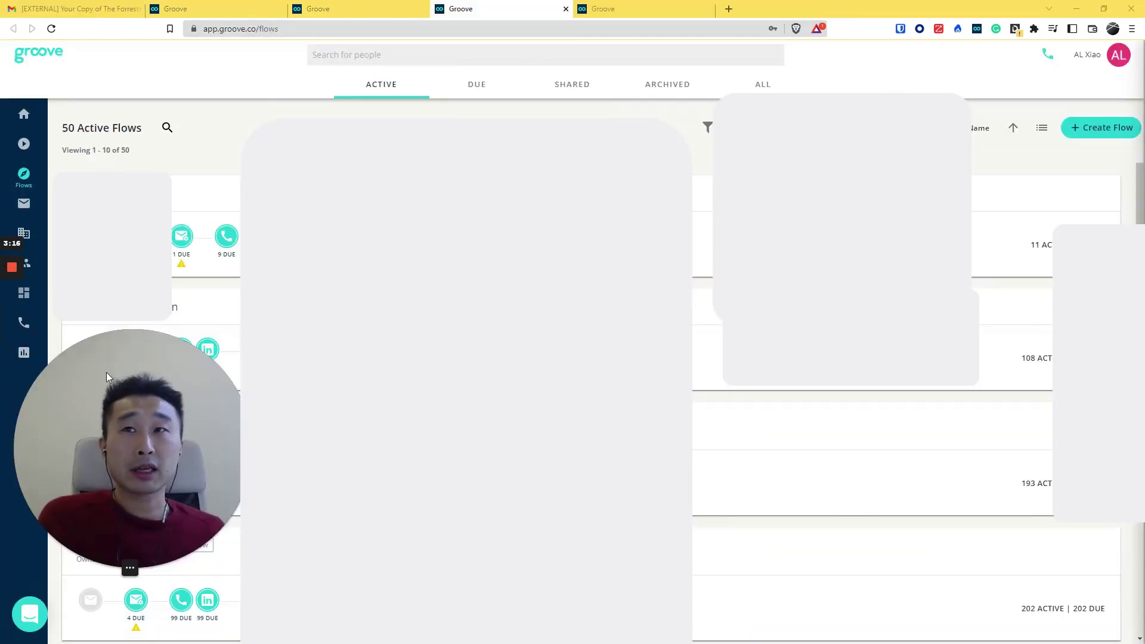
pyautogui.moveTo(135, 380); pyautogui.dragTo(130, 354)
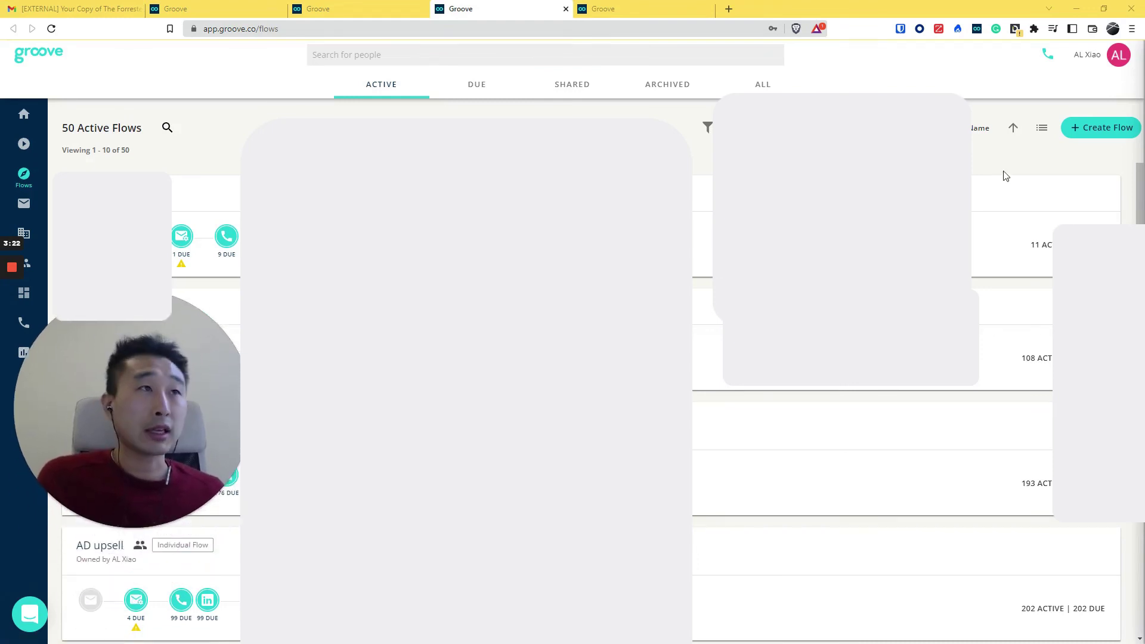
pyautogui.click(1042, 128)
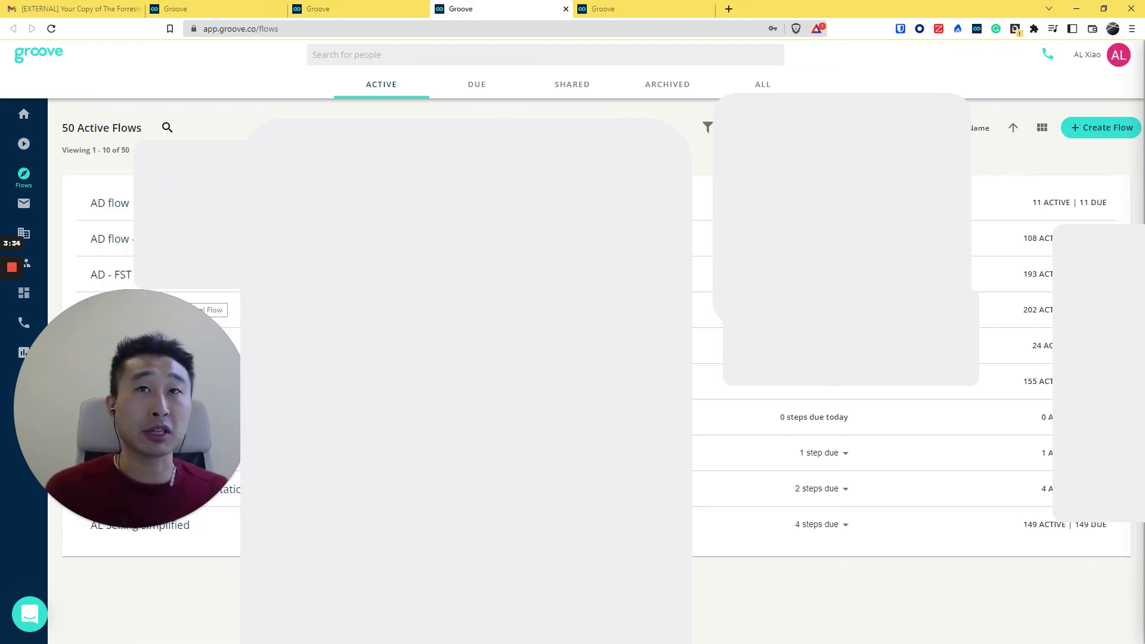
# Bring the browser window with the Apollo.io homepage onto the screen and maximize it
pyautogui.moveTo(101, 539)
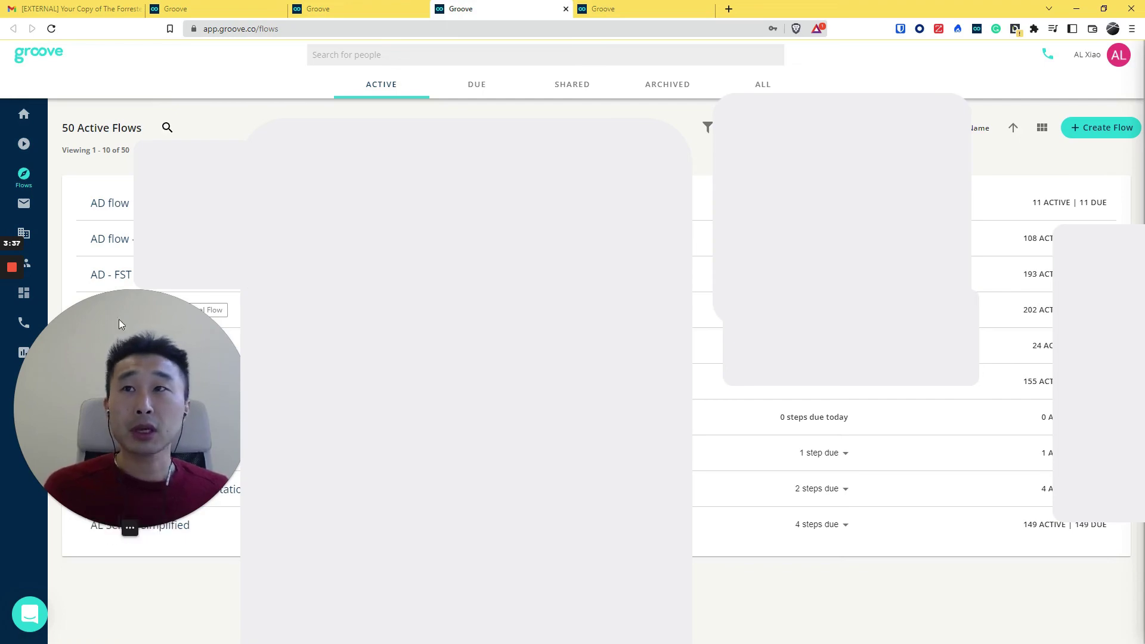
pyautogui.moveTo(1144, 65); pyautogui.dragTo(862, 91)
pyautogui.doubleClick(862, 90)
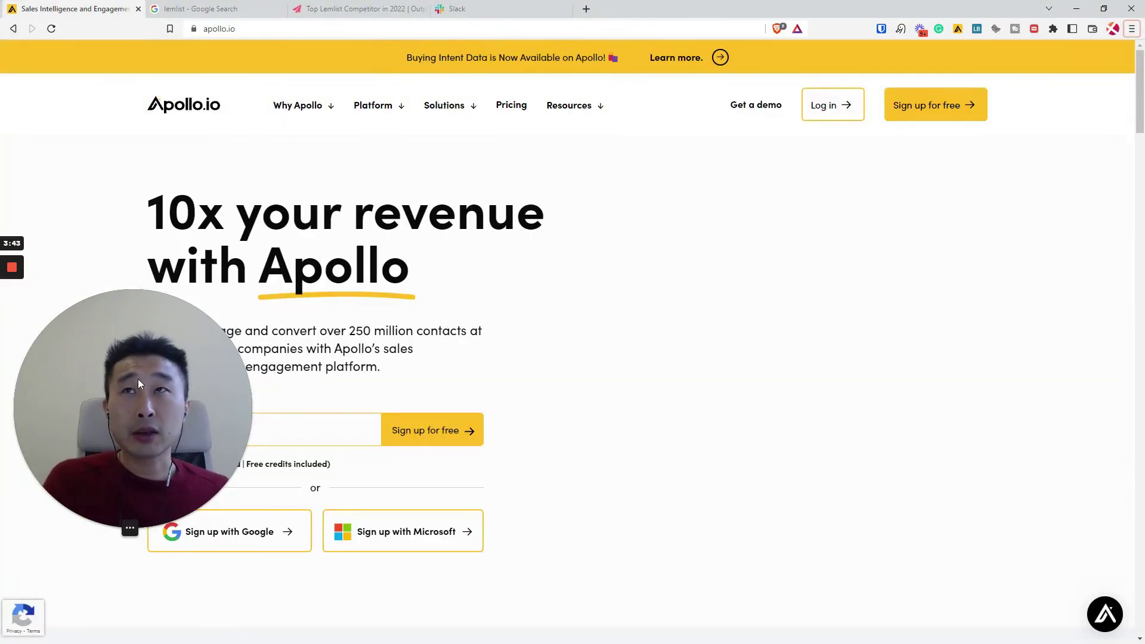
pyautogui.moveTo(138, 378); pyautogui.dragTo(117, 482)
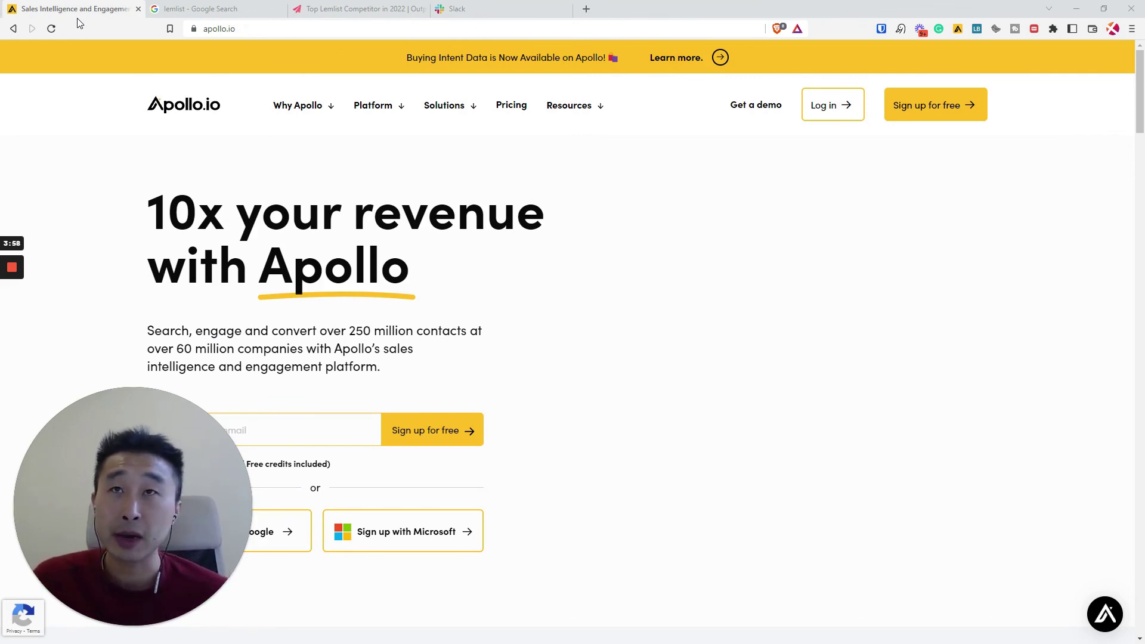
# Open the Lemlist website from the Google search results for lemlist
pyautogui.click(239, 13)
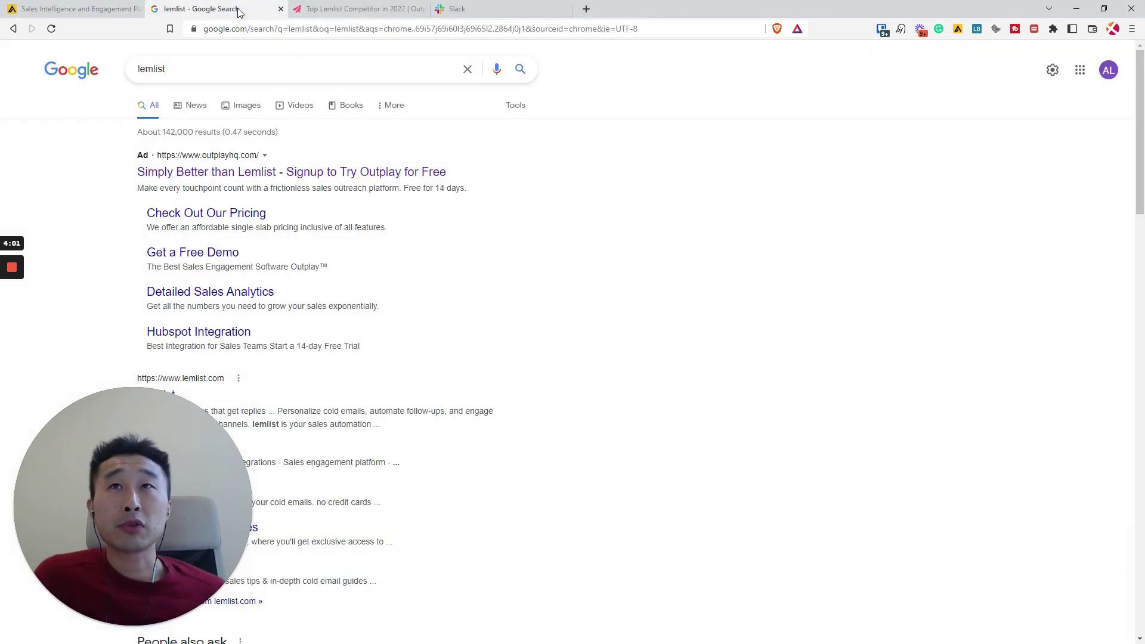
pyautogui.scroll(-3, 238, 256)
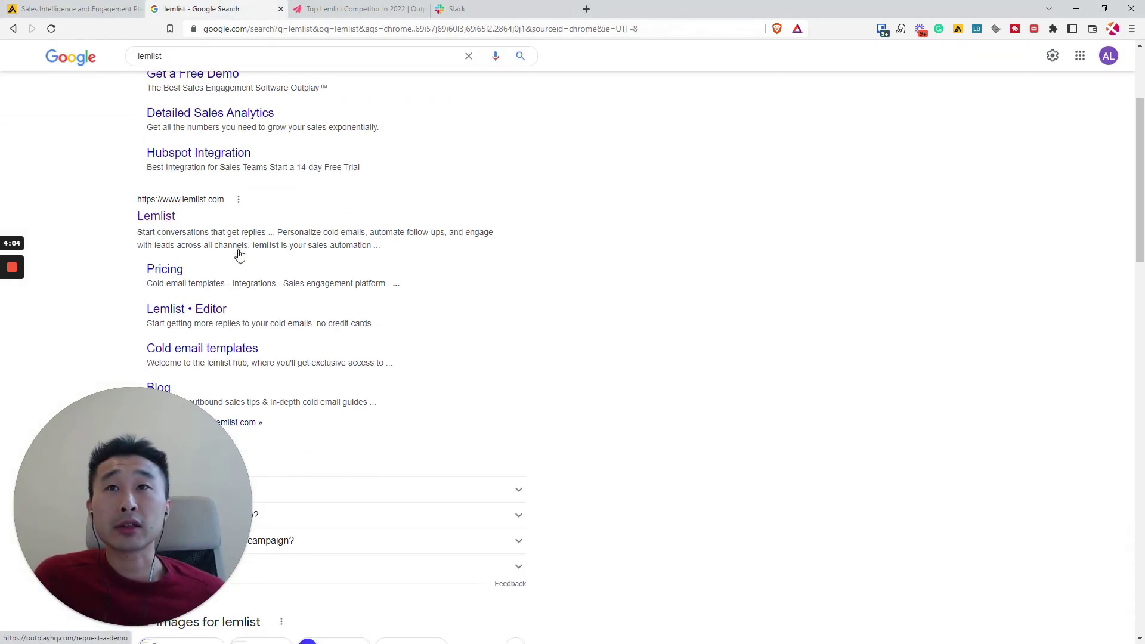
pyautogui.click(160, 217)
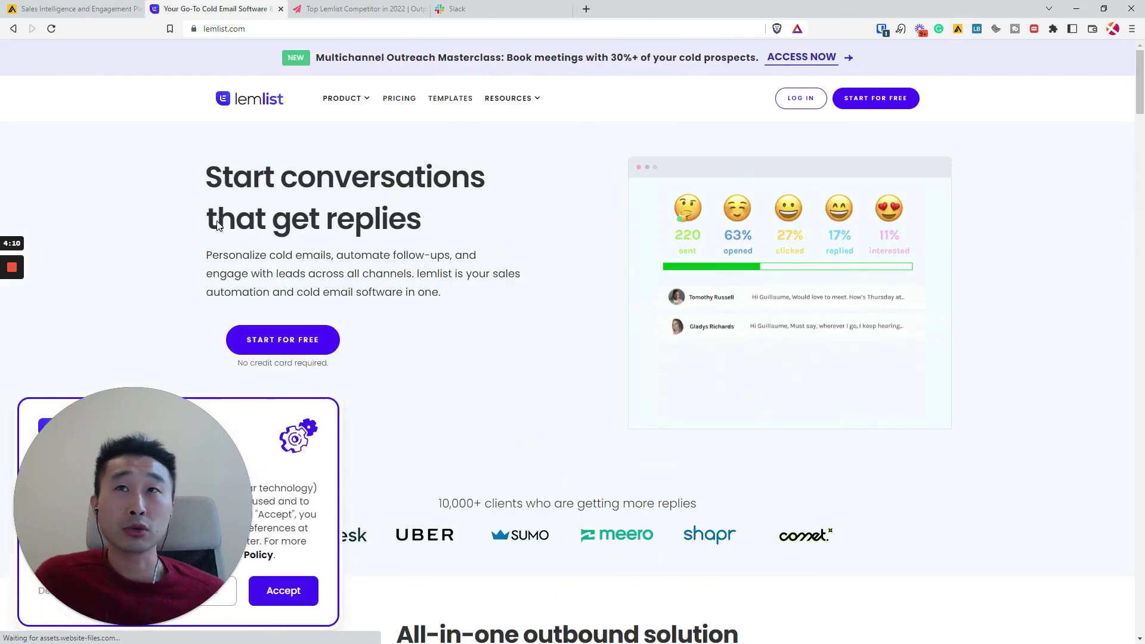
# Examine Outplay's Lemlist alternative page, including its section on engaging prospects beyond email
pyautogui.click(346, 14)
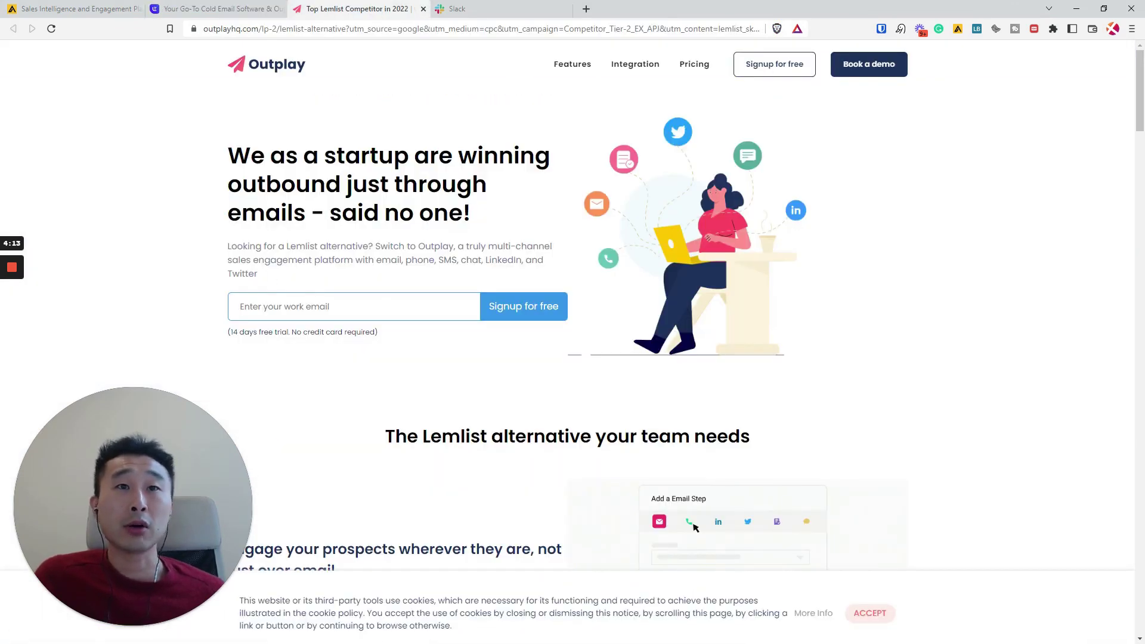
pyautogui.scroll(-5, 695, 528)
pyautogui.scroll(5, 695, 527)
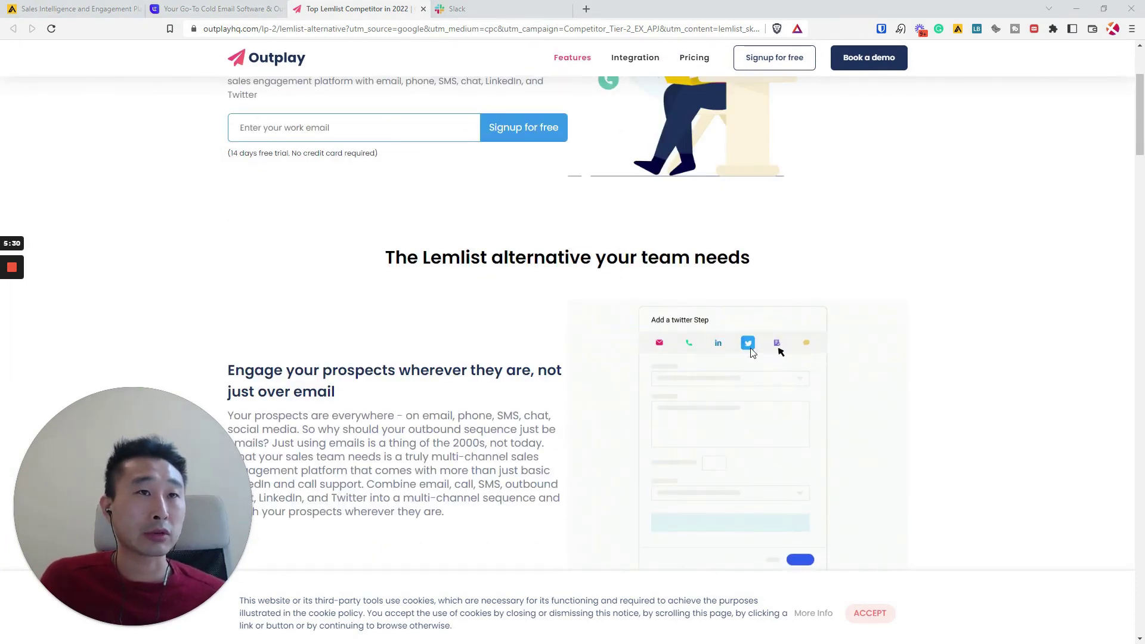
pyautogui.scroll(1, 115, 131)
pyautogui.scroll(2, 116, 131)
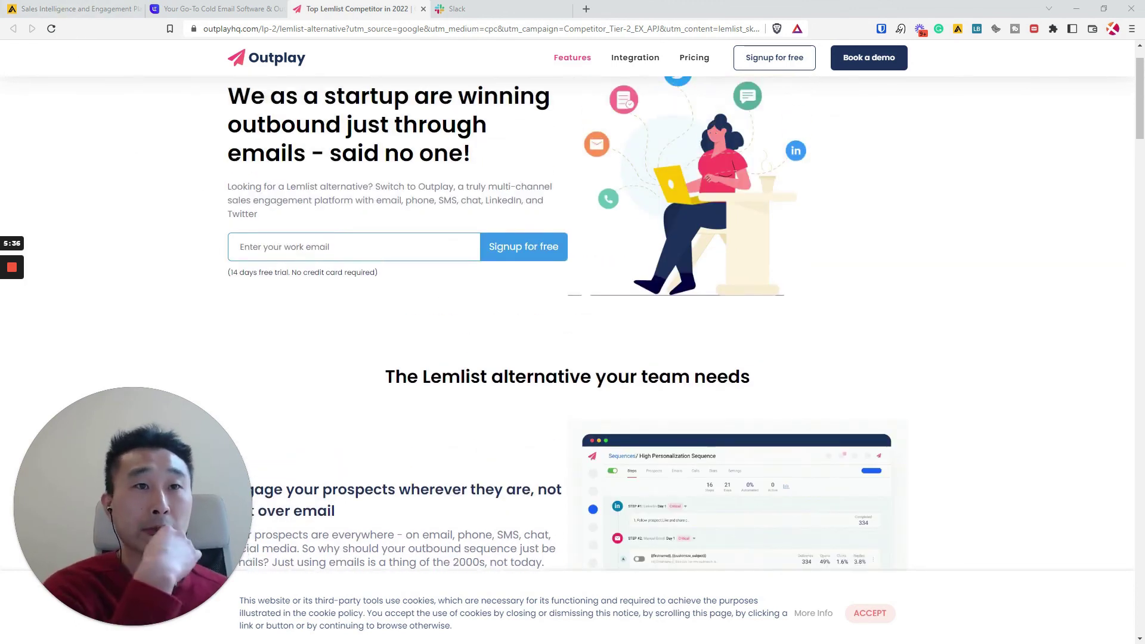